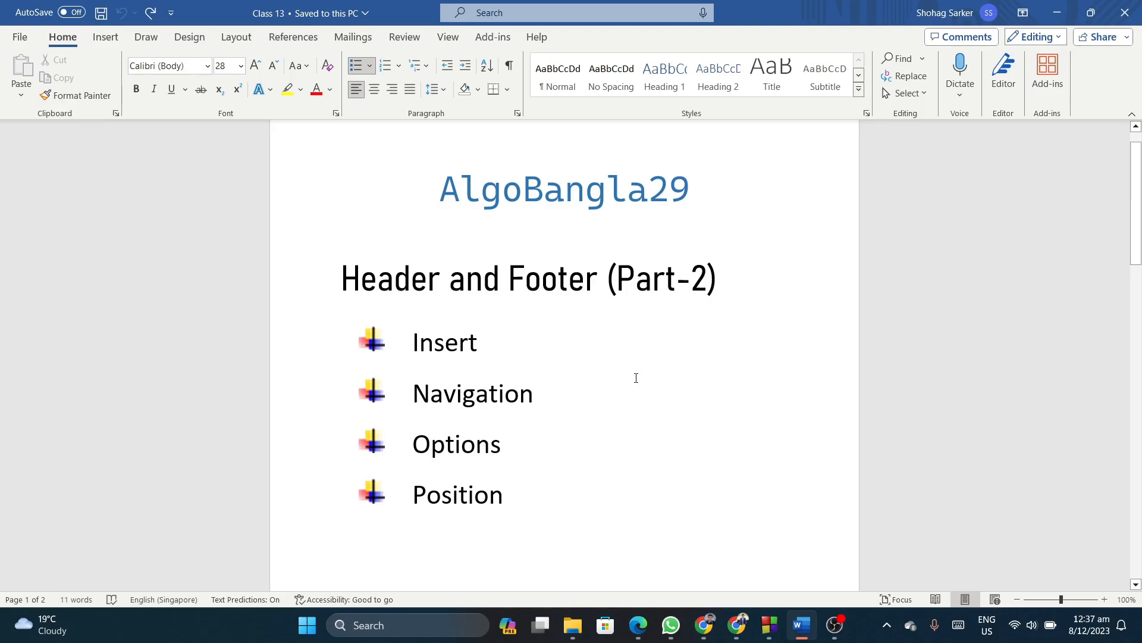
- Open the first page's header for editing, jump to the footer and return to the header
{"action": "scroll", "coordinate": [633, 355], "scroll_direction": "up", "scroll_amount": 1}
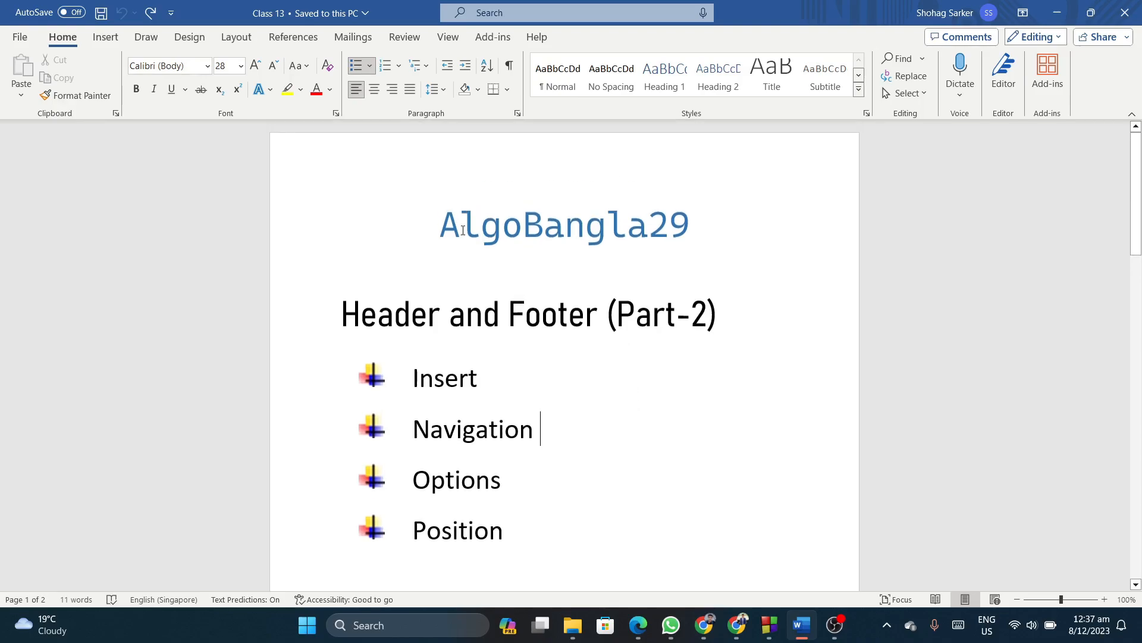
{"action": "double_click", "coordinate": [402, 170]}
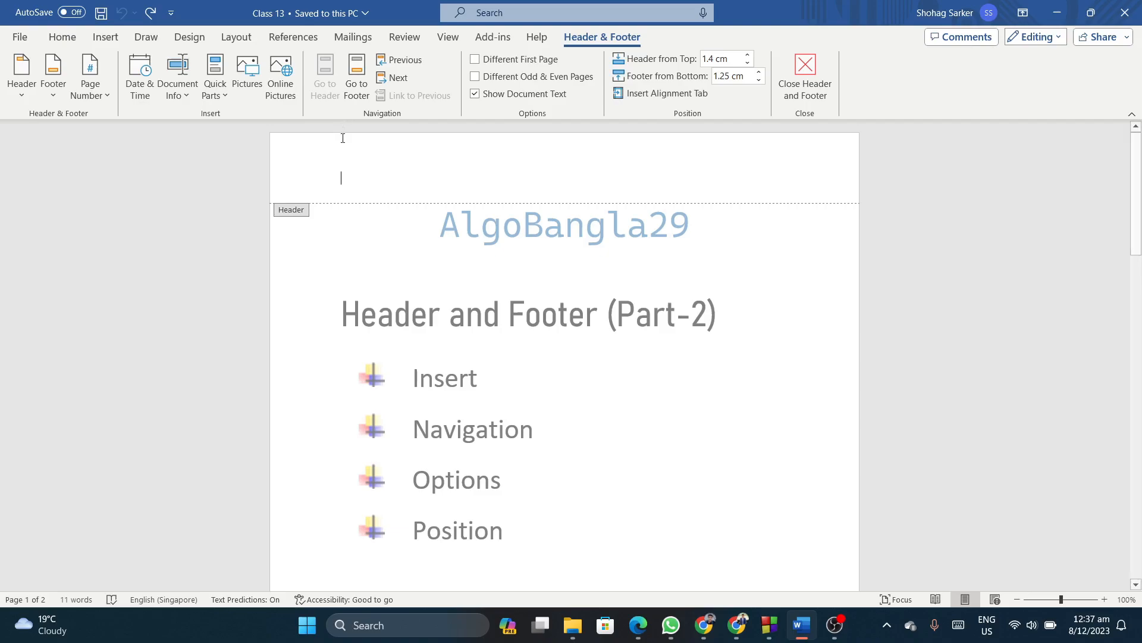
{"action": "left_click", "coordinate": [354, 90]}
{"action": "left_click", "coordinate": [330, 89]}
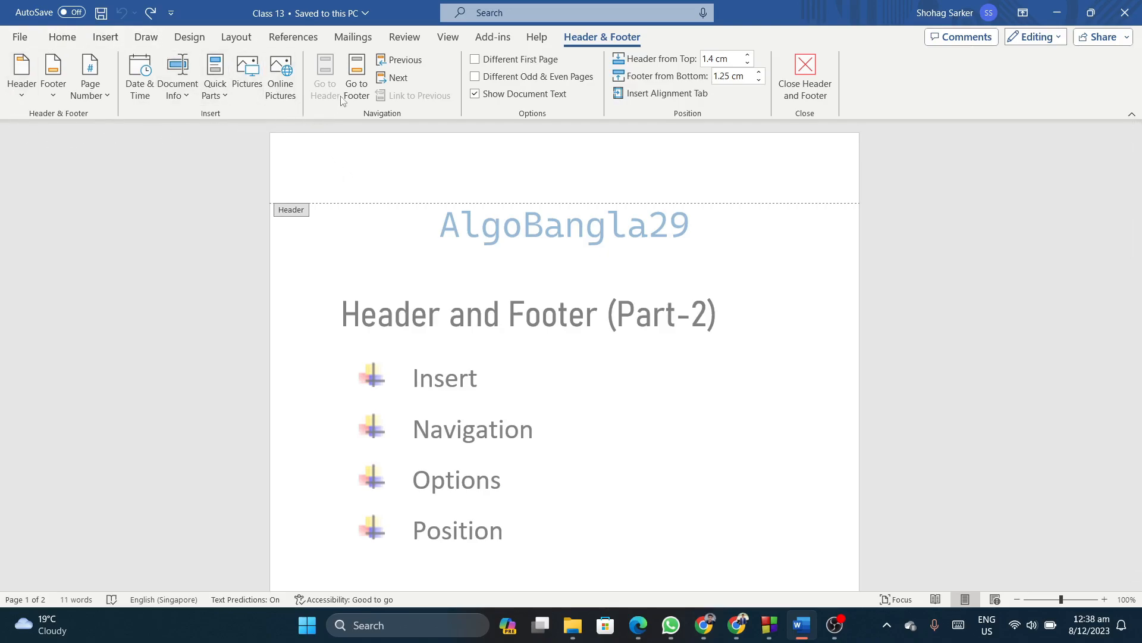
{"action": "left_click", "coordinate": [354, 84]}
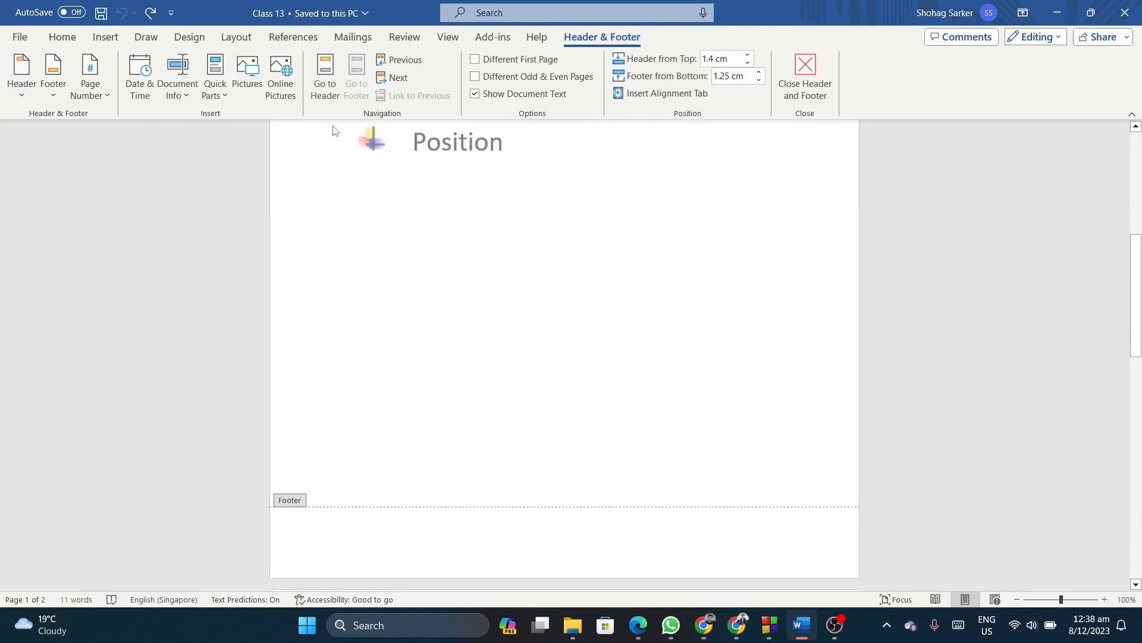
{"action": "left_click", "coordinate": [325, 81]}
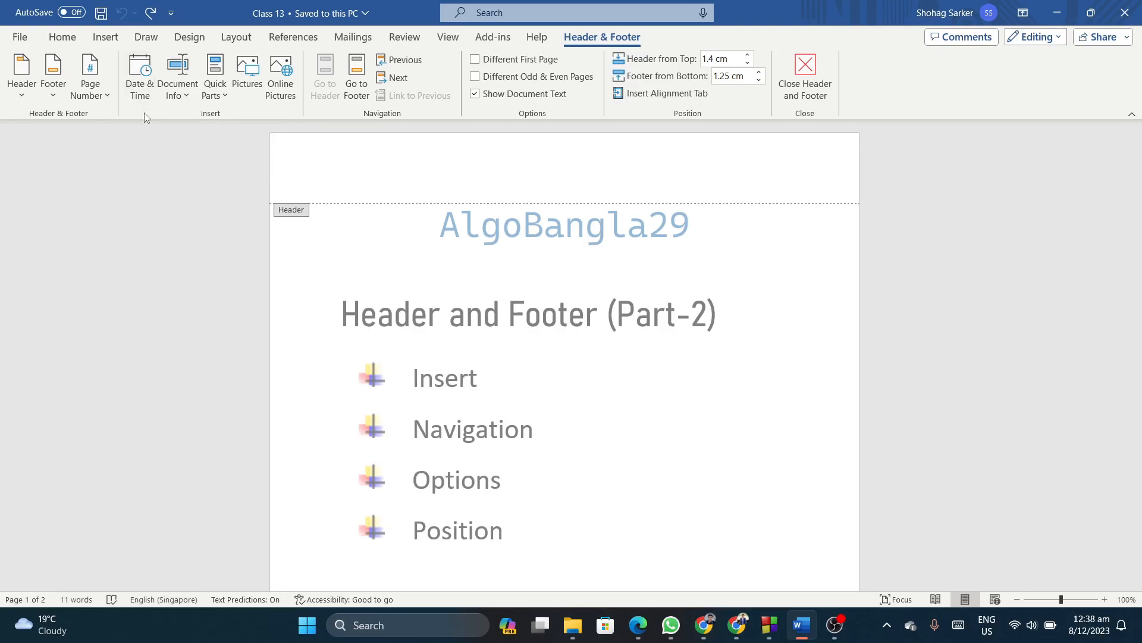
- Insert an automatically updating date and time with seconds (8/12/2023 12:38:19 am format) in the header and save the document
{"action": "left_click", "coordinate": [143, 85]}
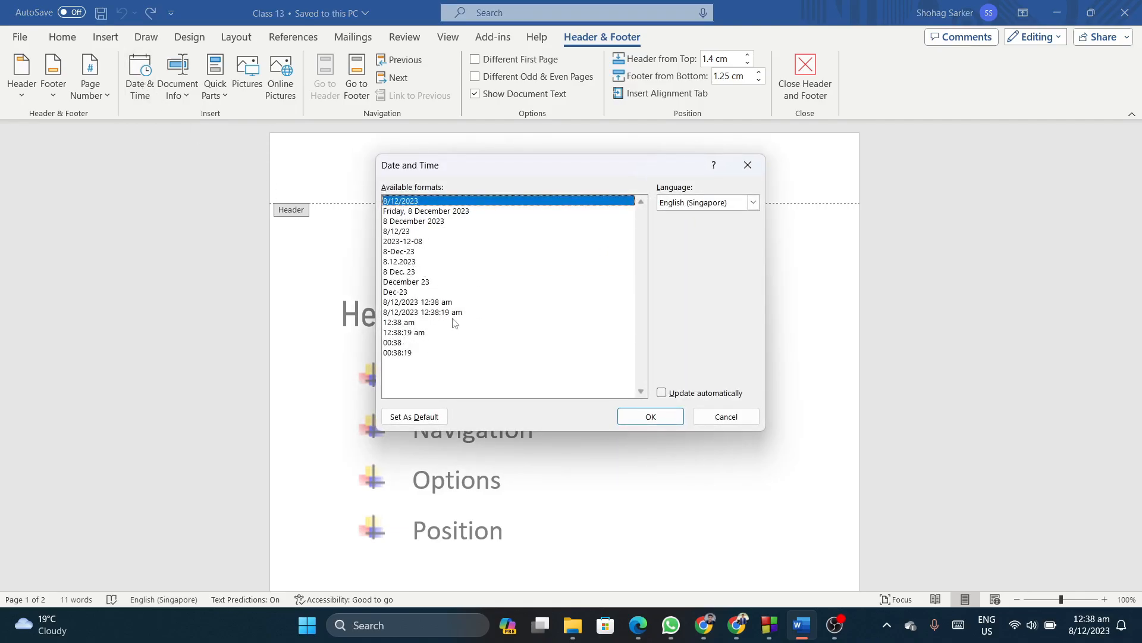
{"action": "left_click", "coordinate": [432, 312]}
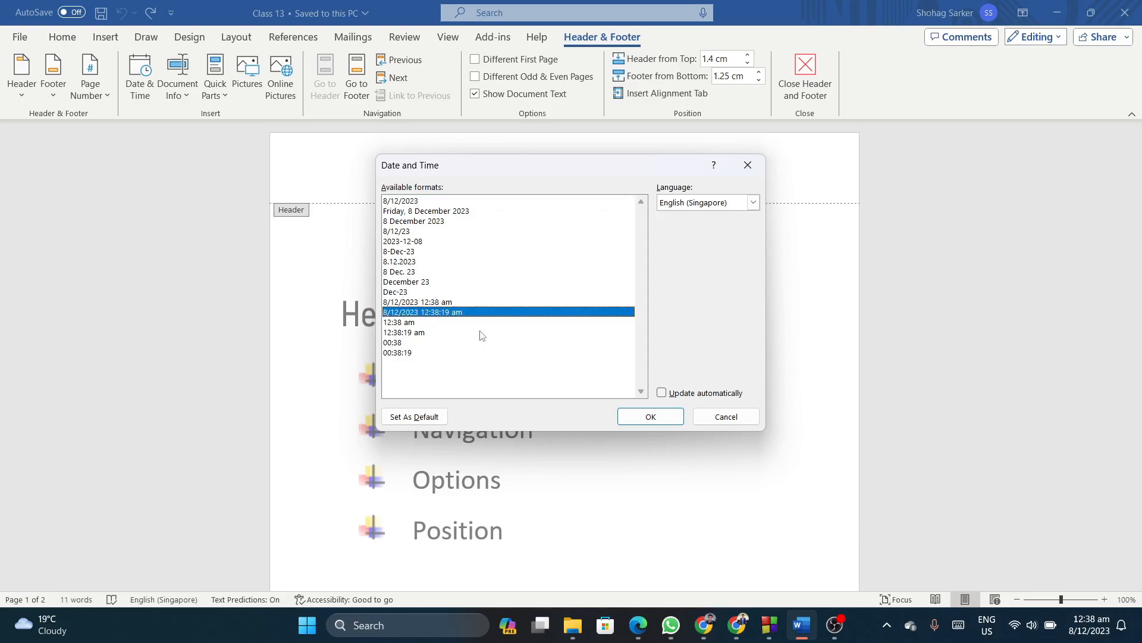
{"action": "left_click", "coordinate": [661, 393]}
{"action": "left_click", "coordinate": [654, 417]}
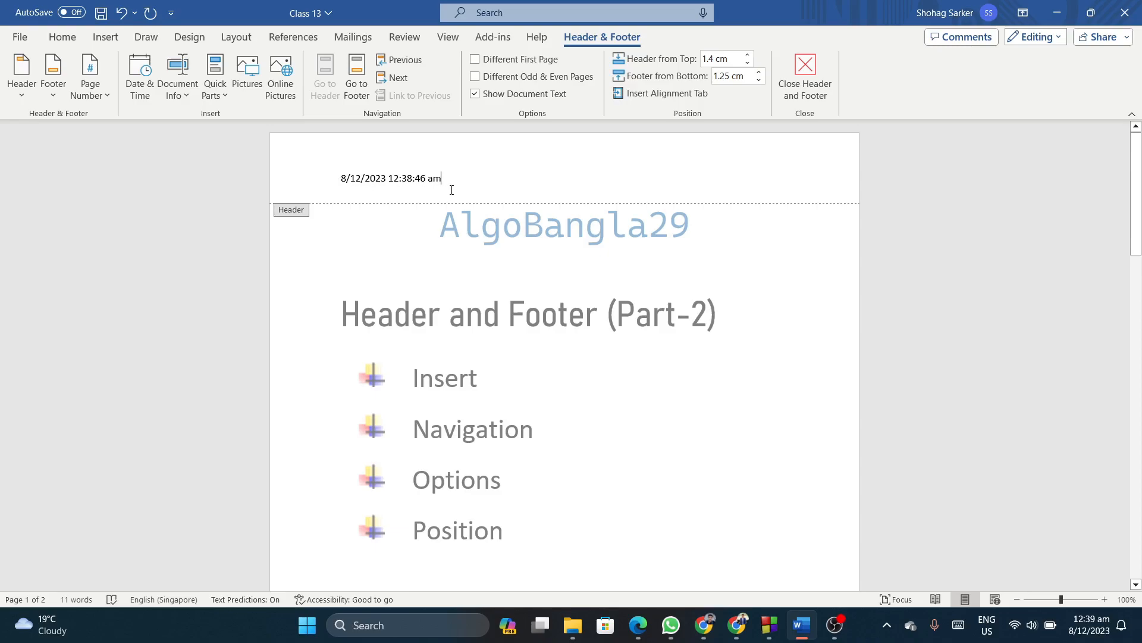
{"action": "key", "text": "ctrl+s"}
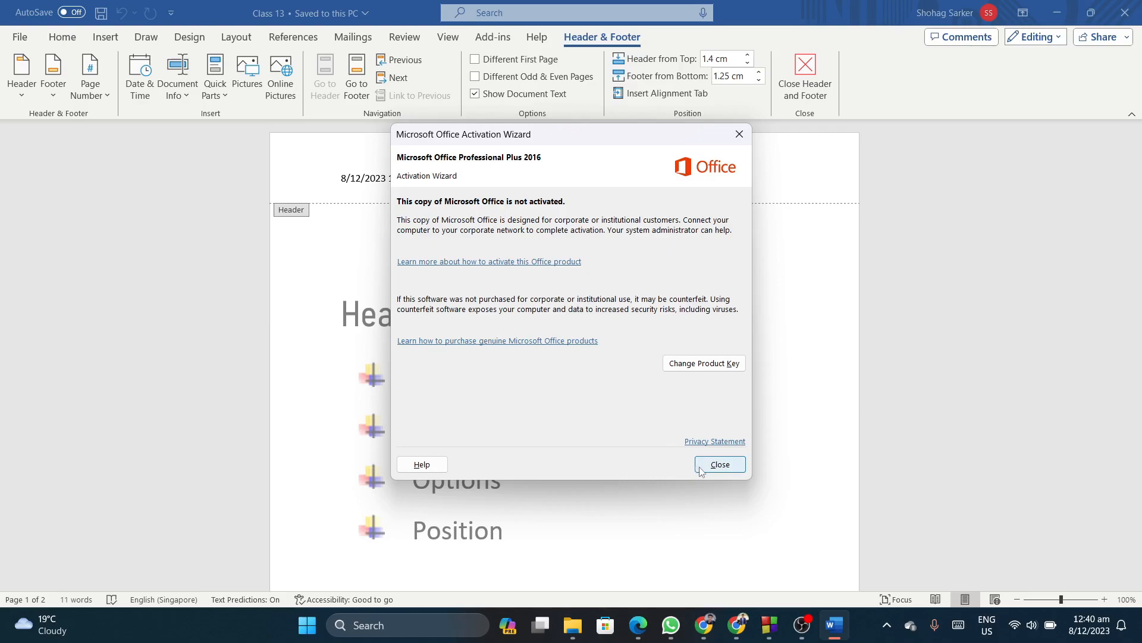
{"action": "left_click", "coordinate": [701, 470]}
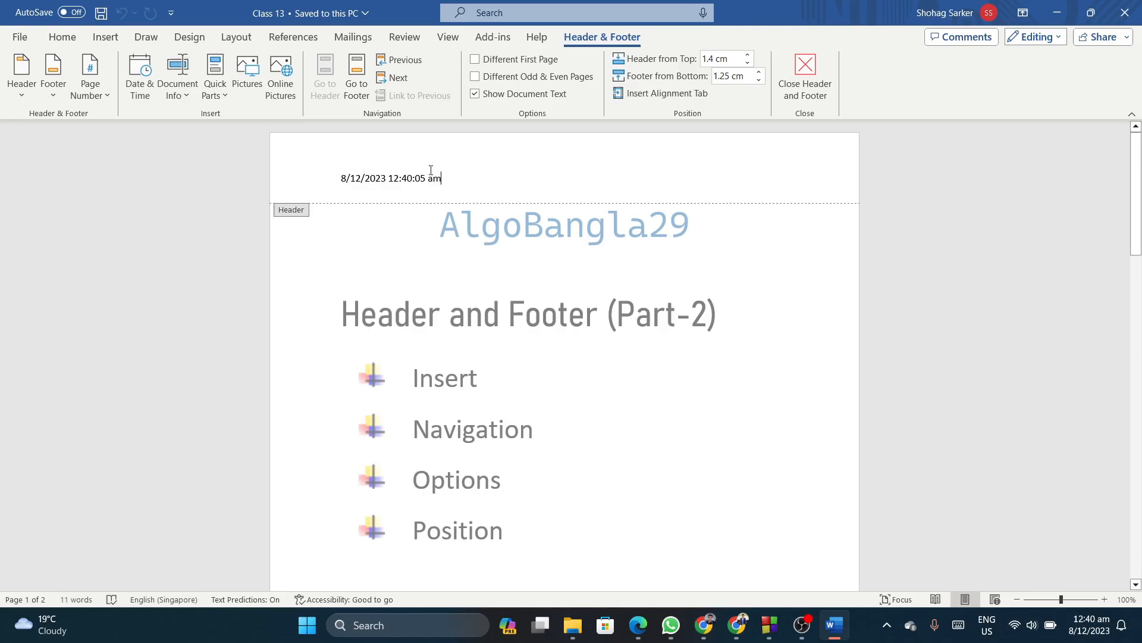
- Try inserting the document's author in the header after the date and time, and undo the insertion
{"action": "left_click", "coordinate": [191, 95]}
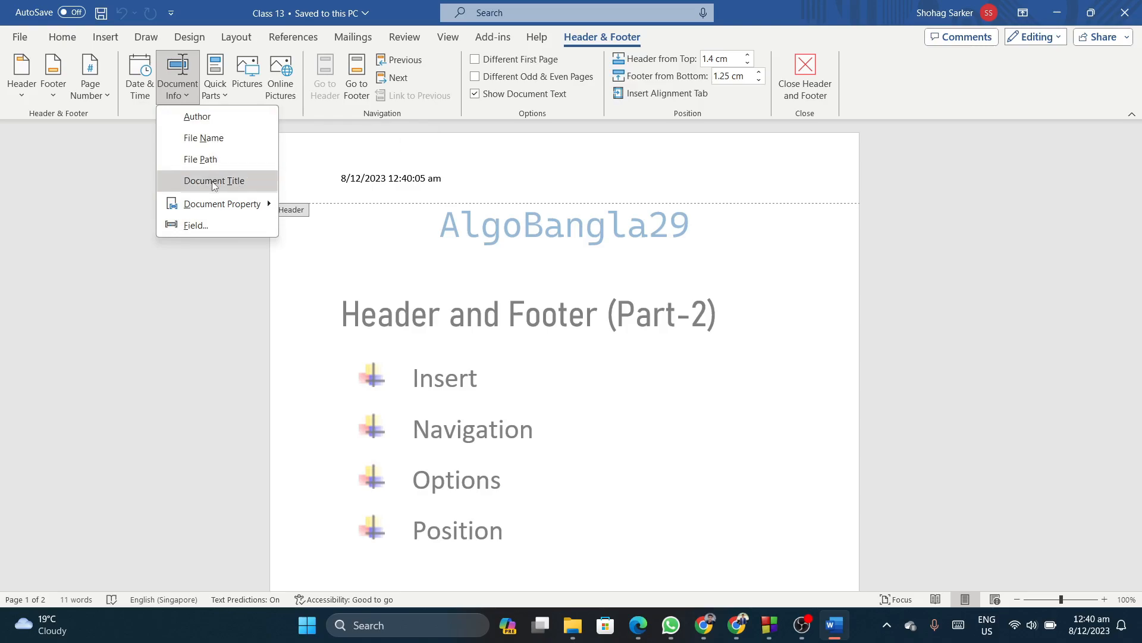
{"action": "left_click", "coordinate": [201, 117]}
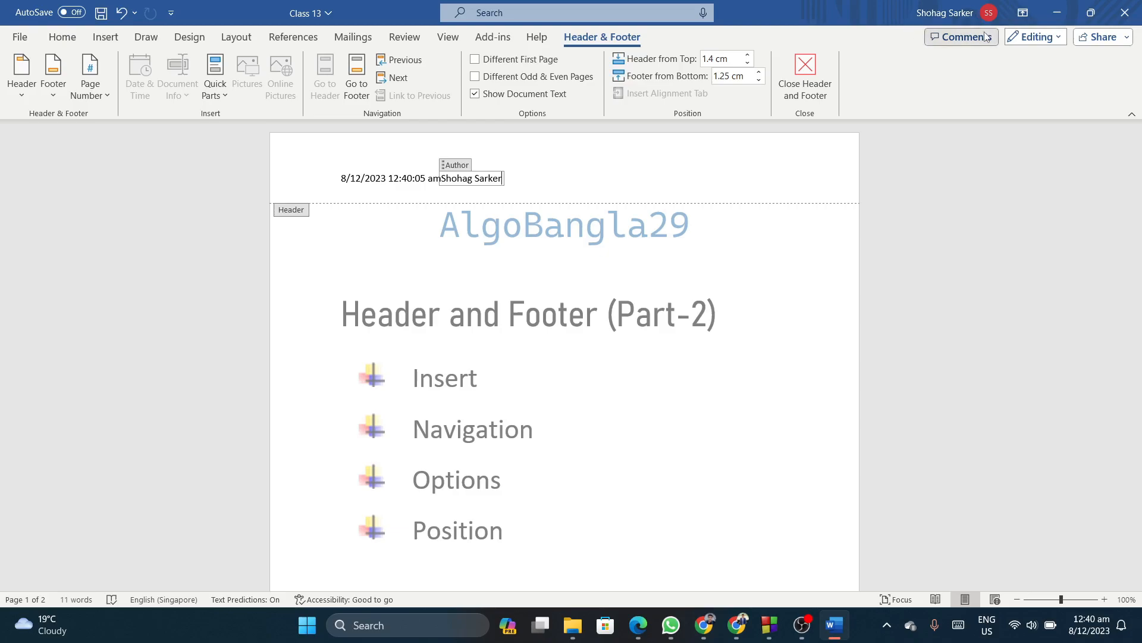
{"action": "key", "text": "ctrl+z"}
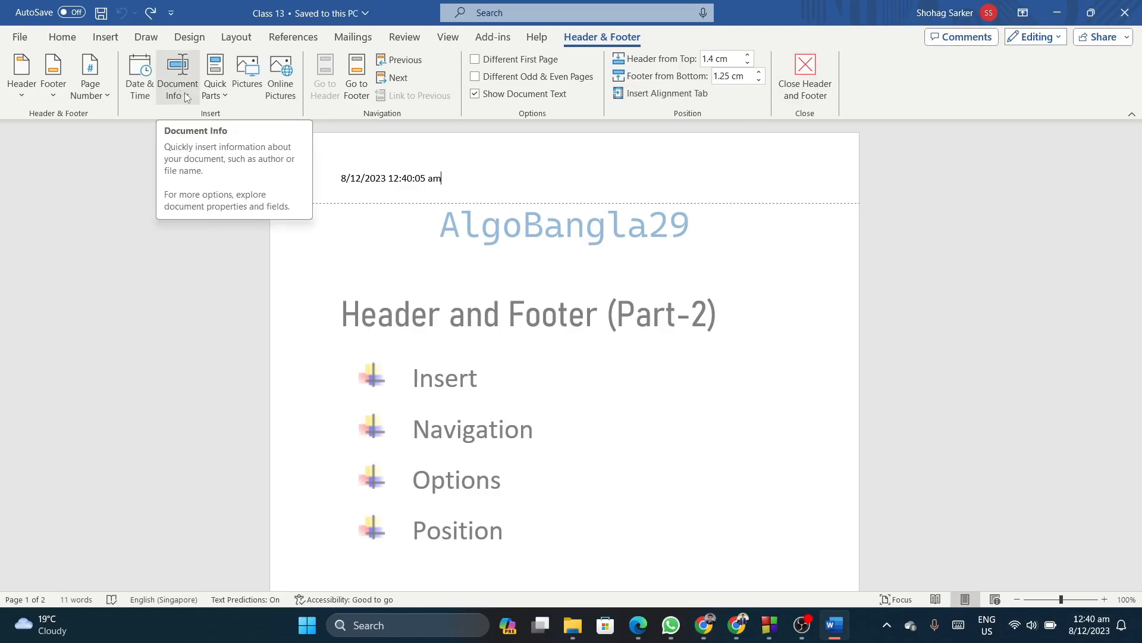
- Insert the file name and the file path after the date and time in the header, and start a new line
{"action": "left_click", "coordinate": [193, 99]}
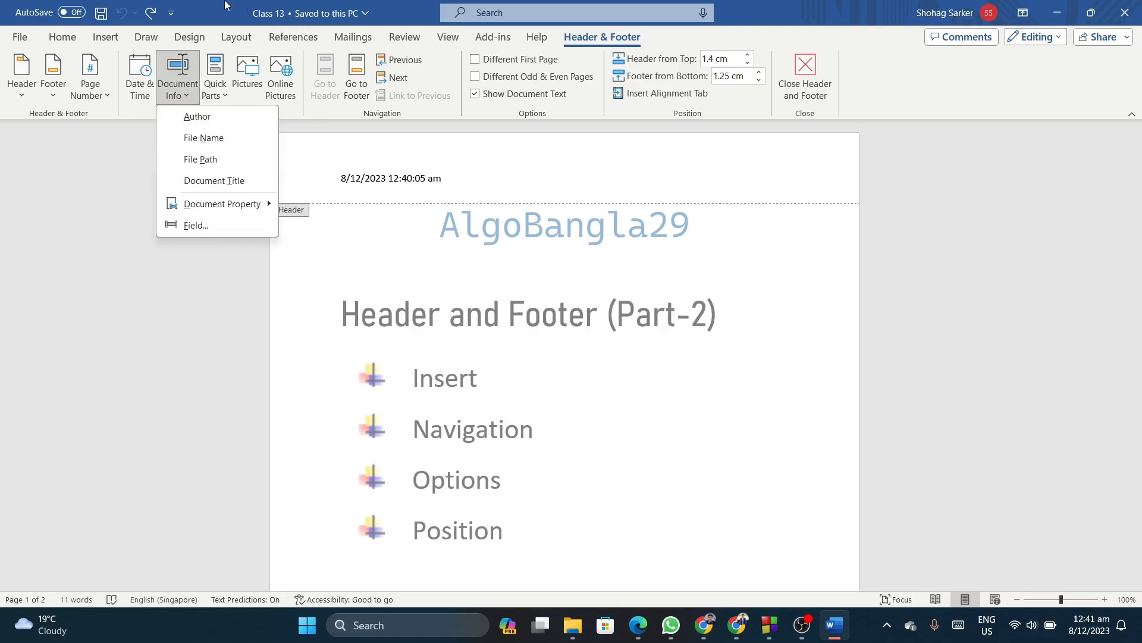
{"action": "left_click", "coordinate": [211, 138]}
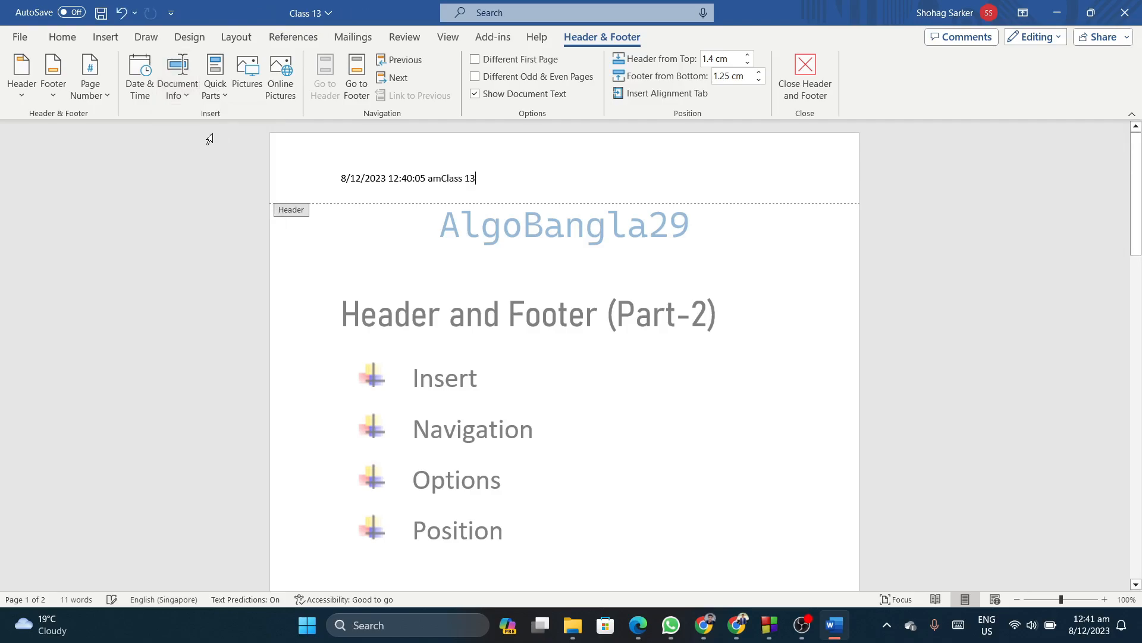
{"action": "left_click", "coordinate": [184, 94]}
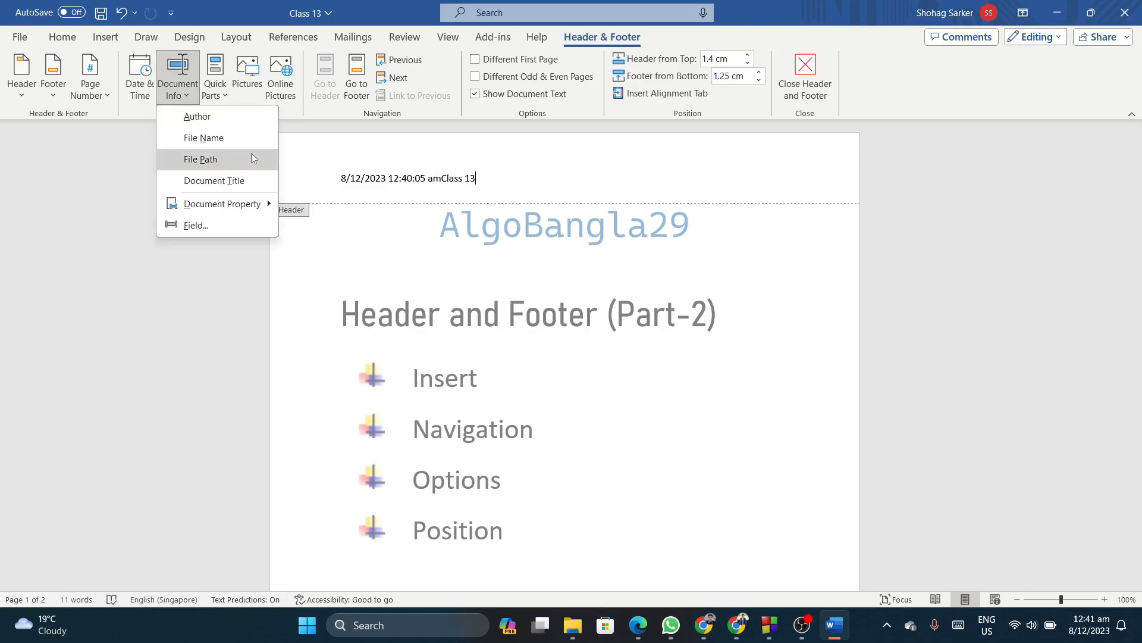
{"action": "left_click", "coordinate": [216, 158]}
{"action": "key", "text": "Return"}
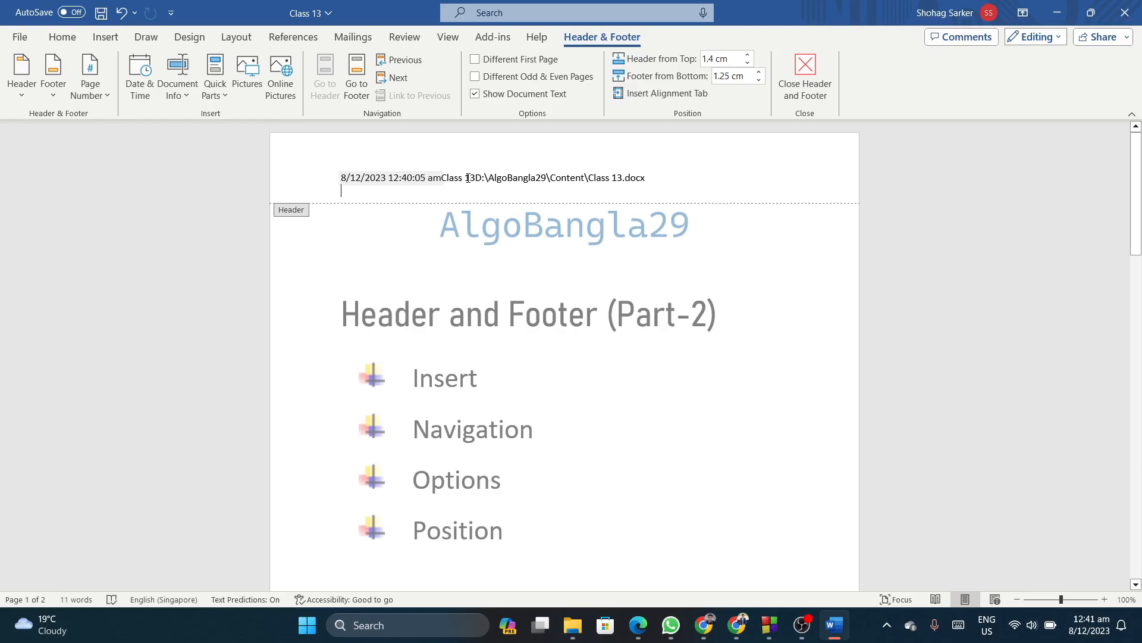
- Try inserting the document title on the header's second line, and undo the insertion
{"action": "left_click", "coordinate": [178, 77]}
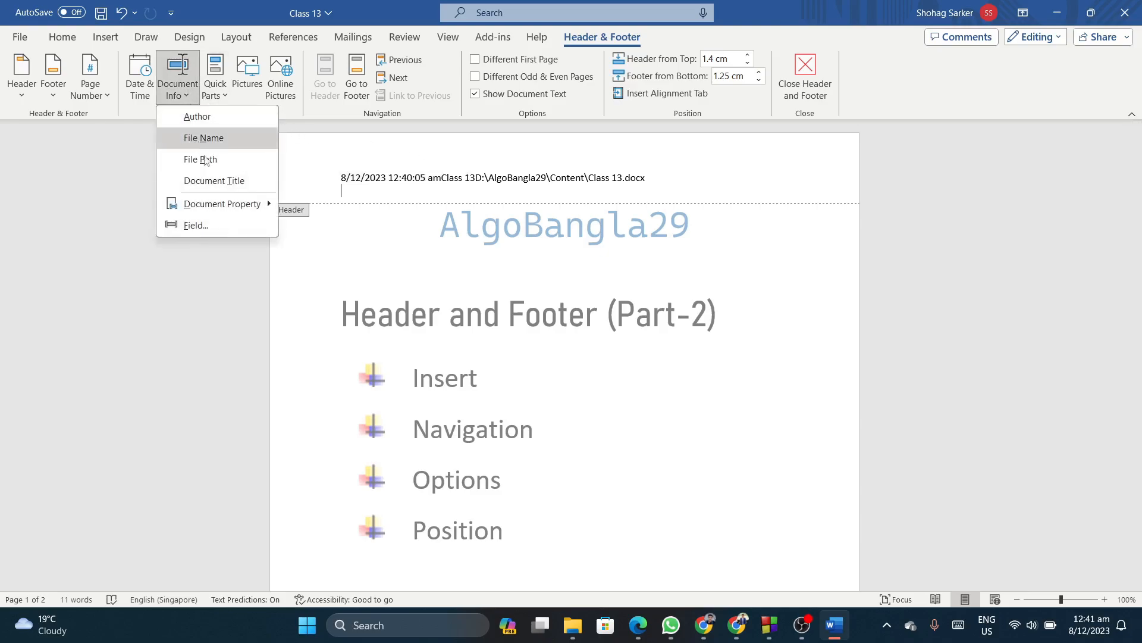
{"action": "left_click", "coordinate": [214, 180]}
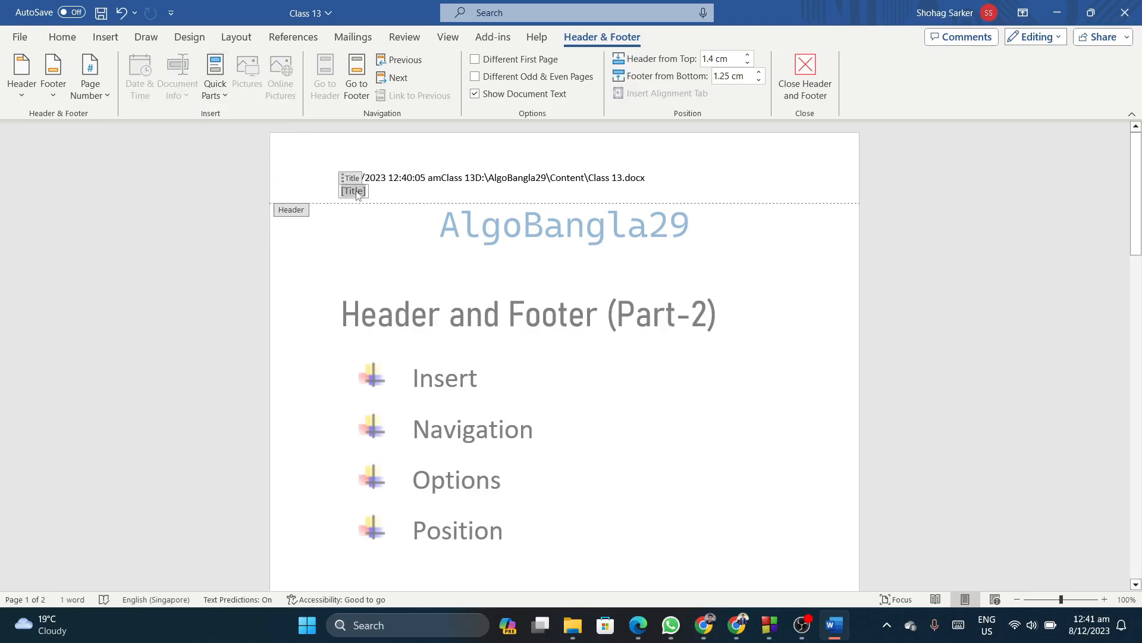
{"action": "key", "text": "ctrl+z"}
- Examine the document properties and the full list of field names available for the header, without inserting any
{"action": "left_click", "coordinate": [190, 94]}
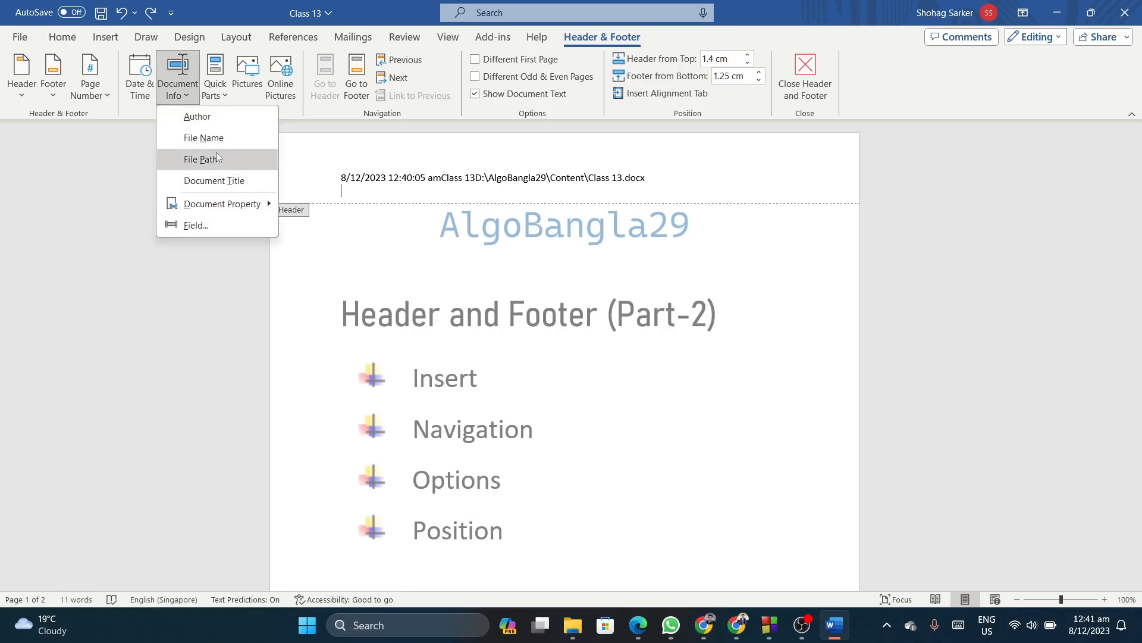
{"action": "mouse_move", "coordinate": [227, 206]}
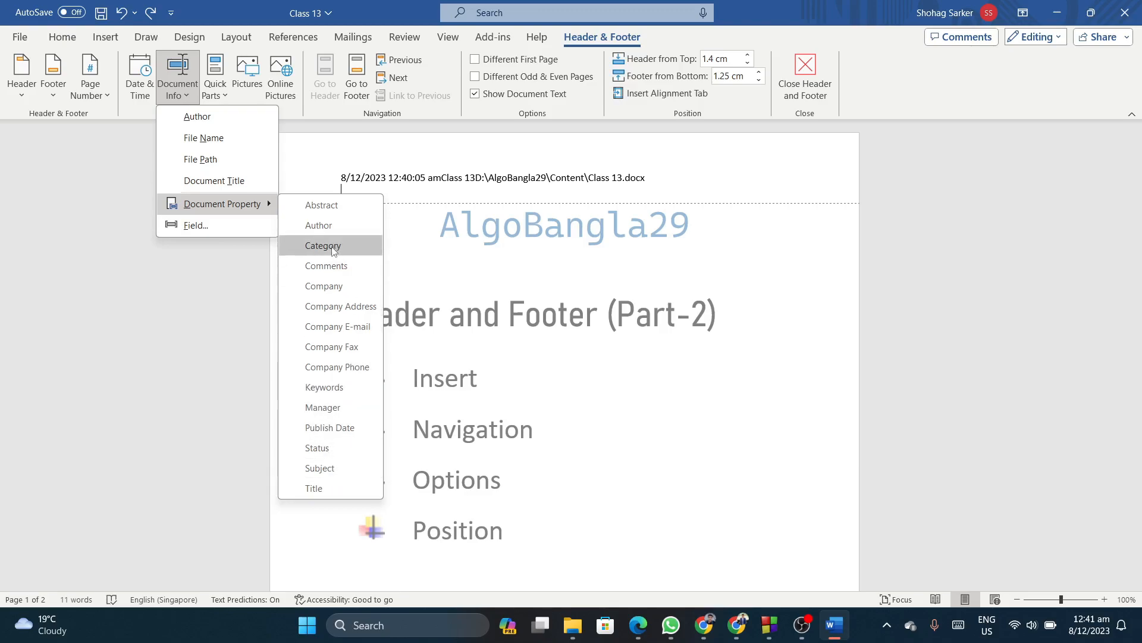
{"action": "left_click", "coordinate": [252, 226]}
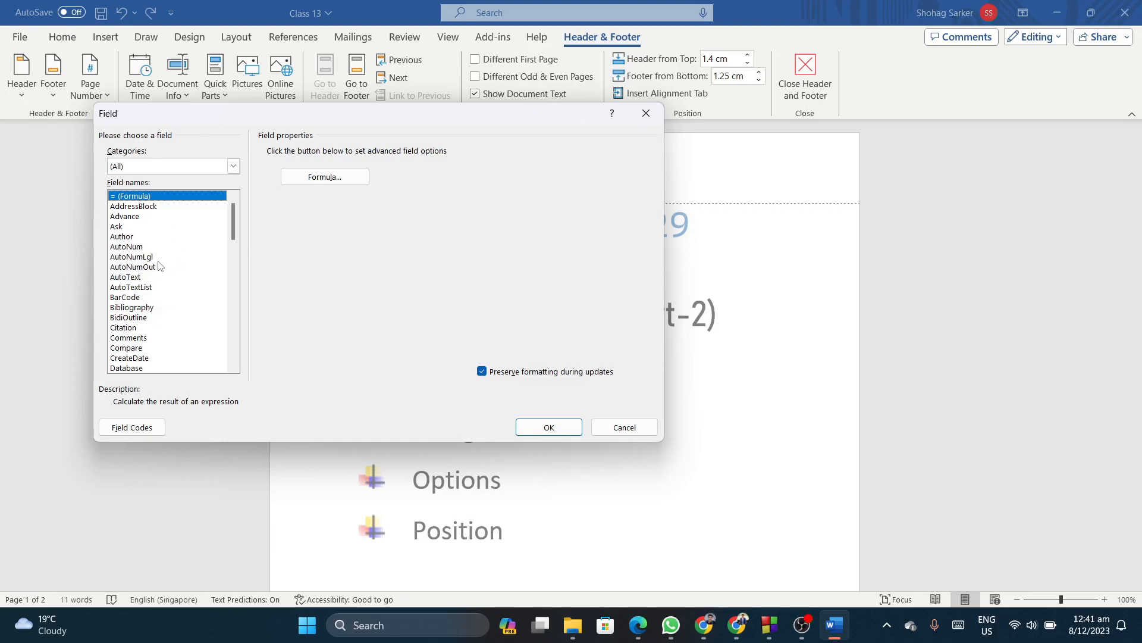
{"action": "scroll", "coordinate": [156, 265], "scroll_direction": "down", "scroll_amount": 14}
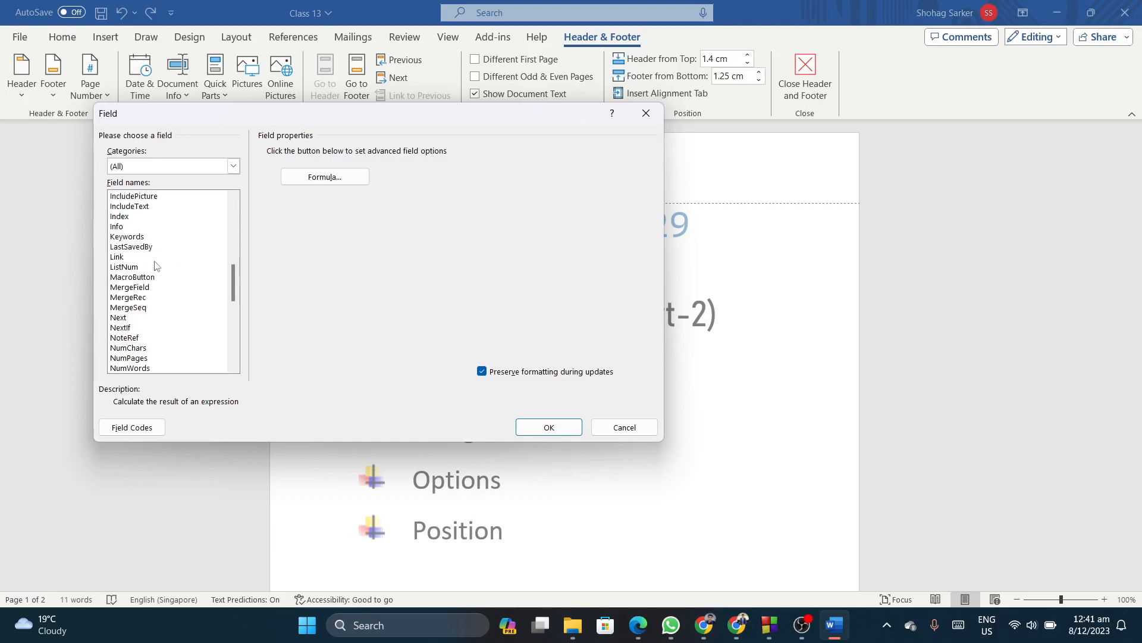
{"action": "scroll", "coordinate": [156, 265], "scroll_direction": "down", "scroll_amount": 6}
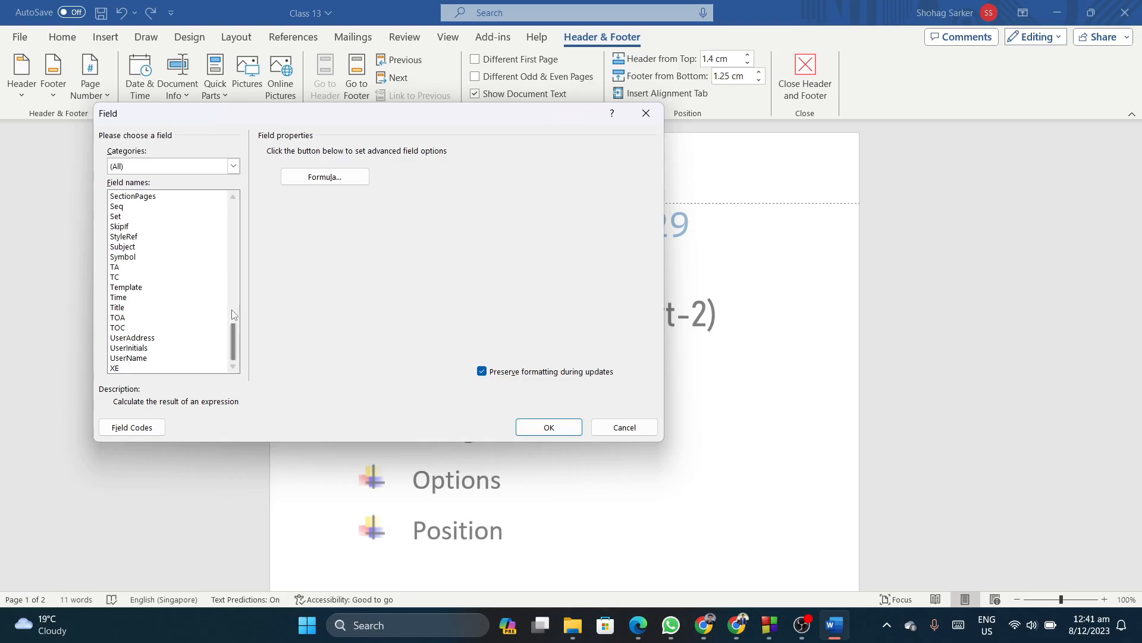
{"action": "key", "text": "Escape"}
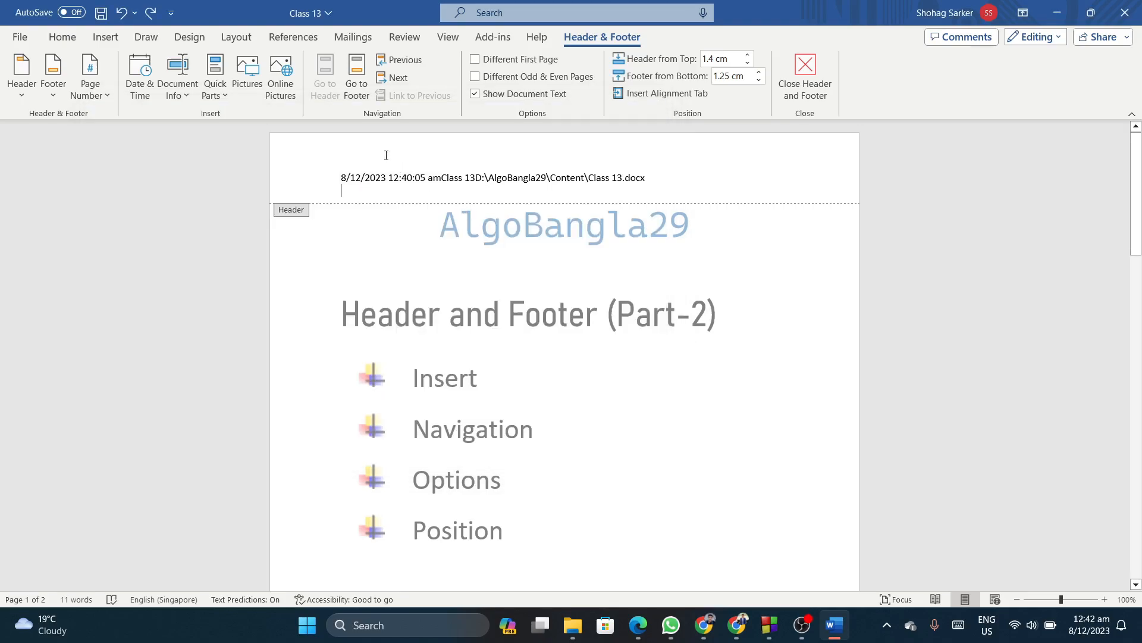
- Insert the AutoText entries H and HP on the header's second line
{"action": "left_click", "coordinate": [222, 95]}
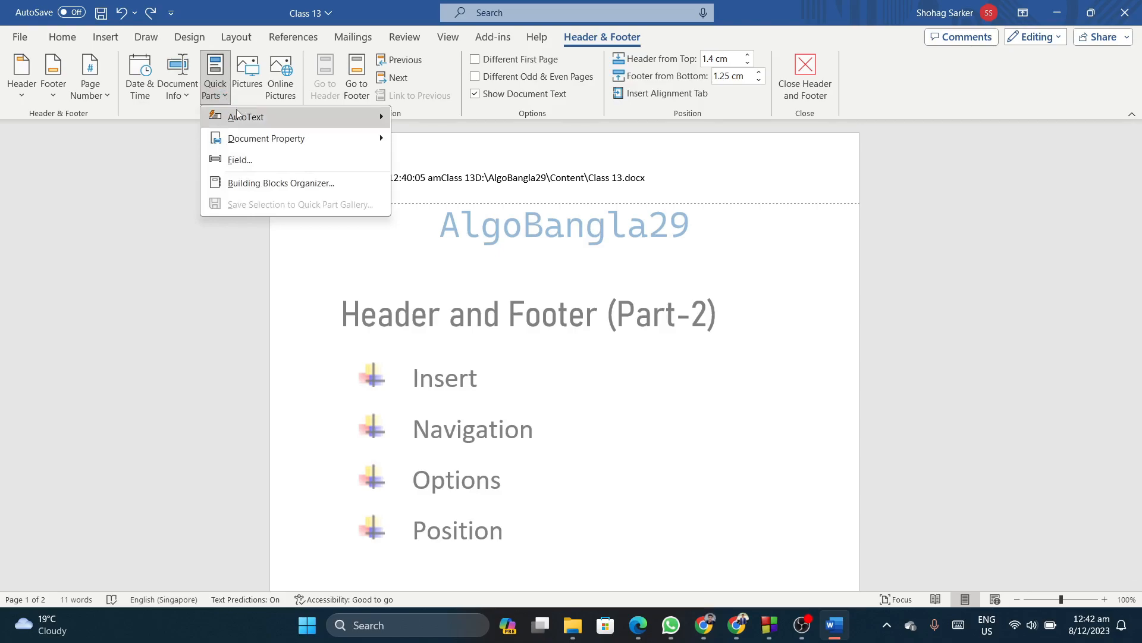
{"action": "mouse_move", "coordinate": [250, 117]}
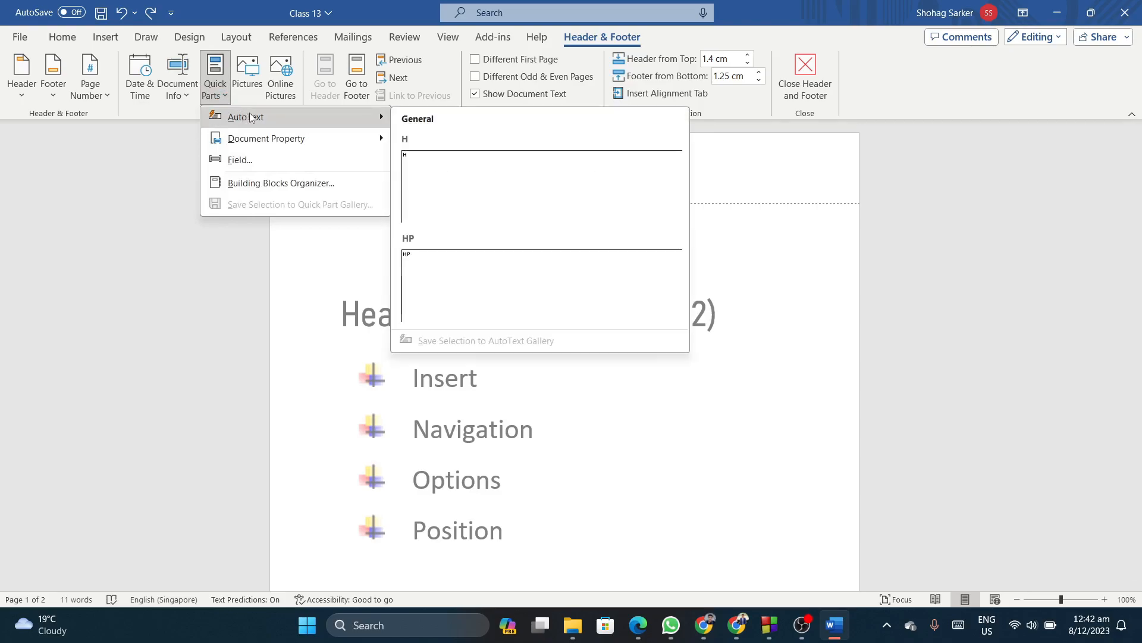
{"action": "left_click", "coordinate": [423, 178]}
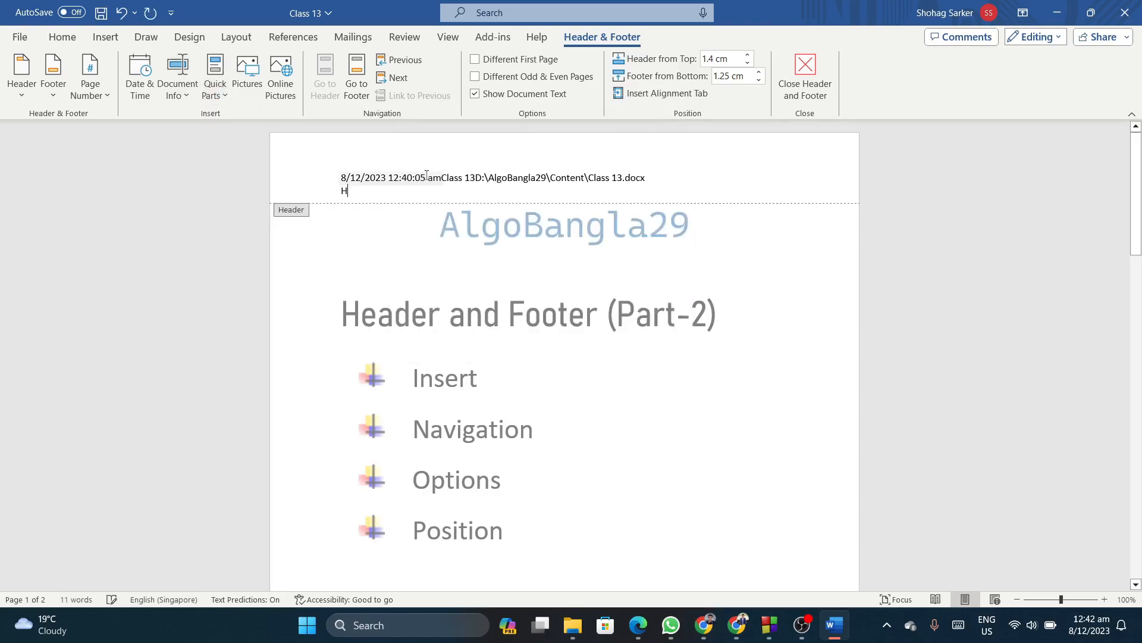
{"action": "left_click", "coordinate": [225, 98]}
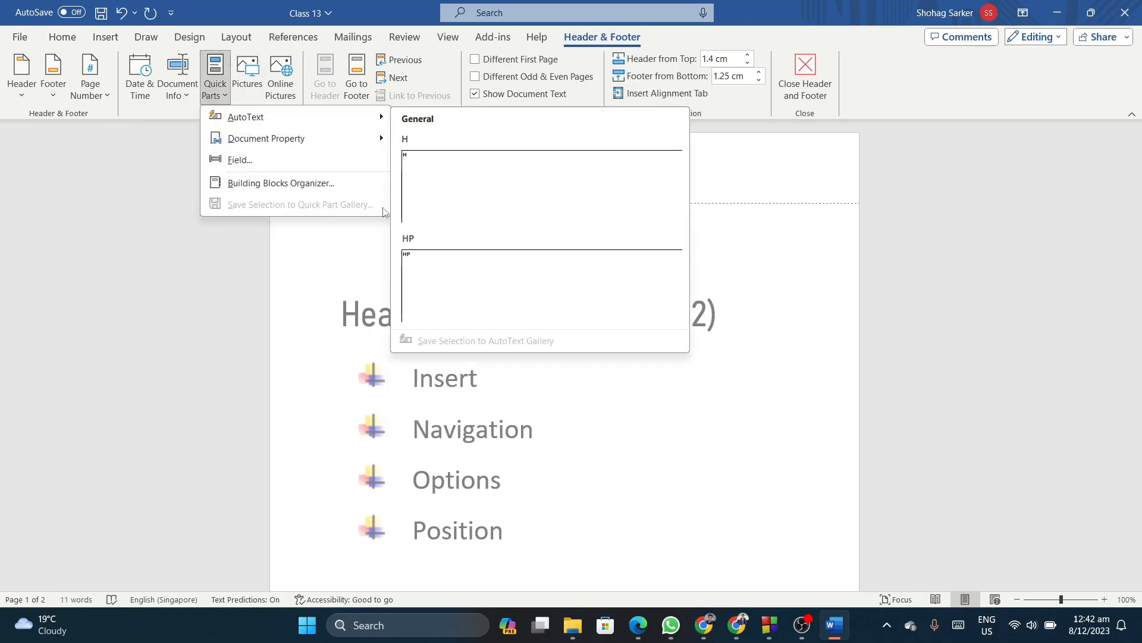
{"action": "left_click", "coordinate": [433, 270]}
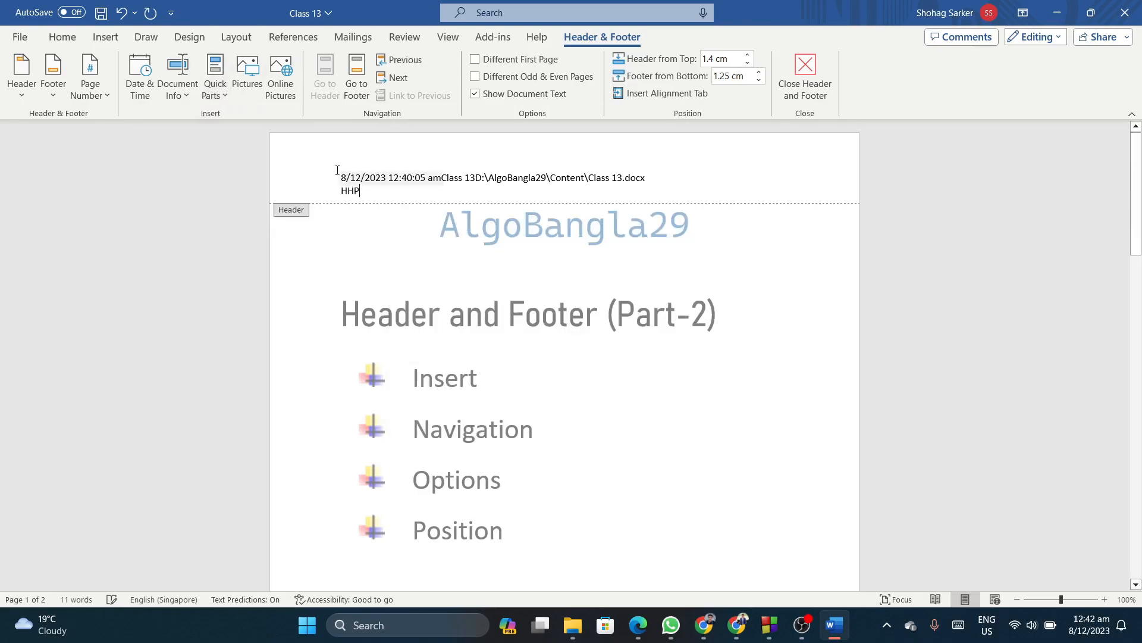
- Compare the AutoText, Document Property and Field options of Quick Parts with the Document Info options, without inserting anything
{"action": "left_click", "coordinate": [229, 99]}
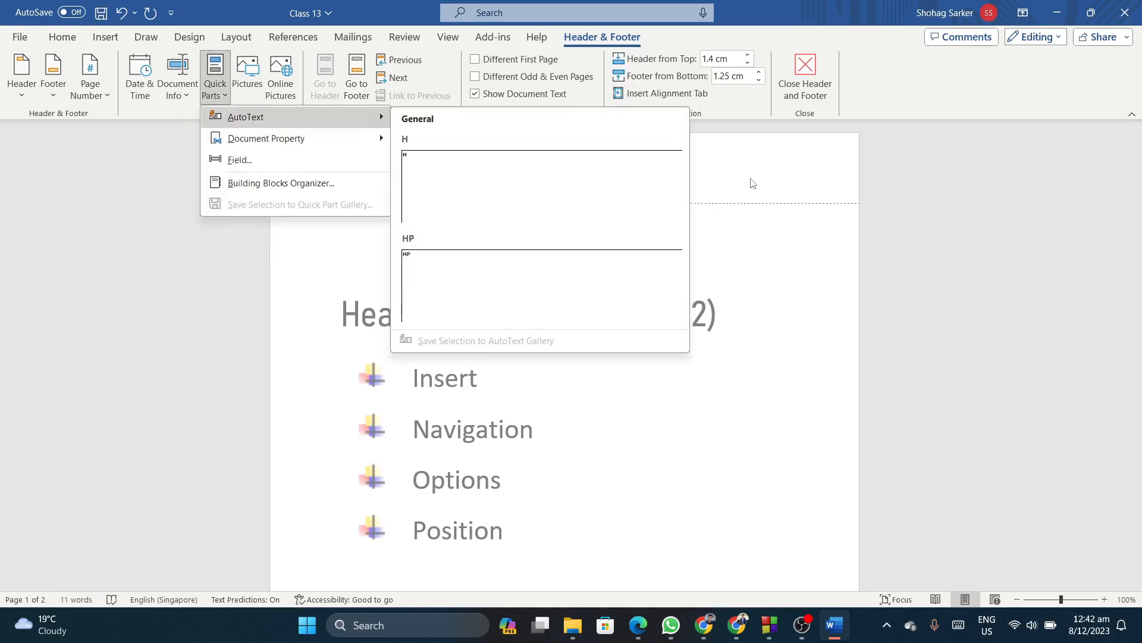
{"action": "mouse_move", "coordinate": [326, 145]}
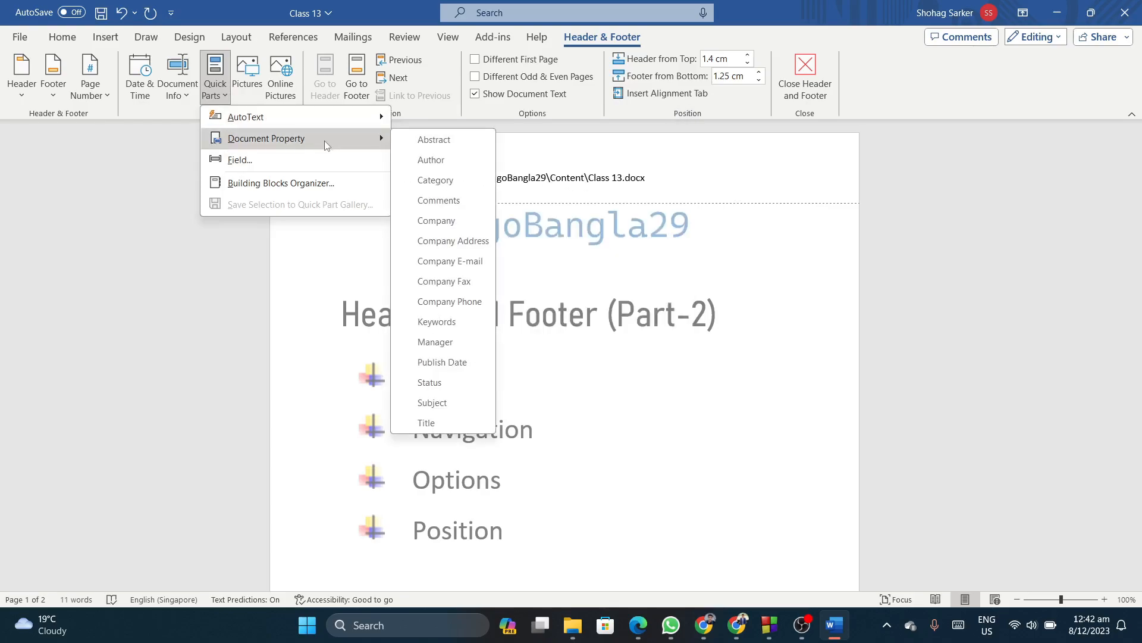
{"action": "left_click", "coordinate": [189, 97]}
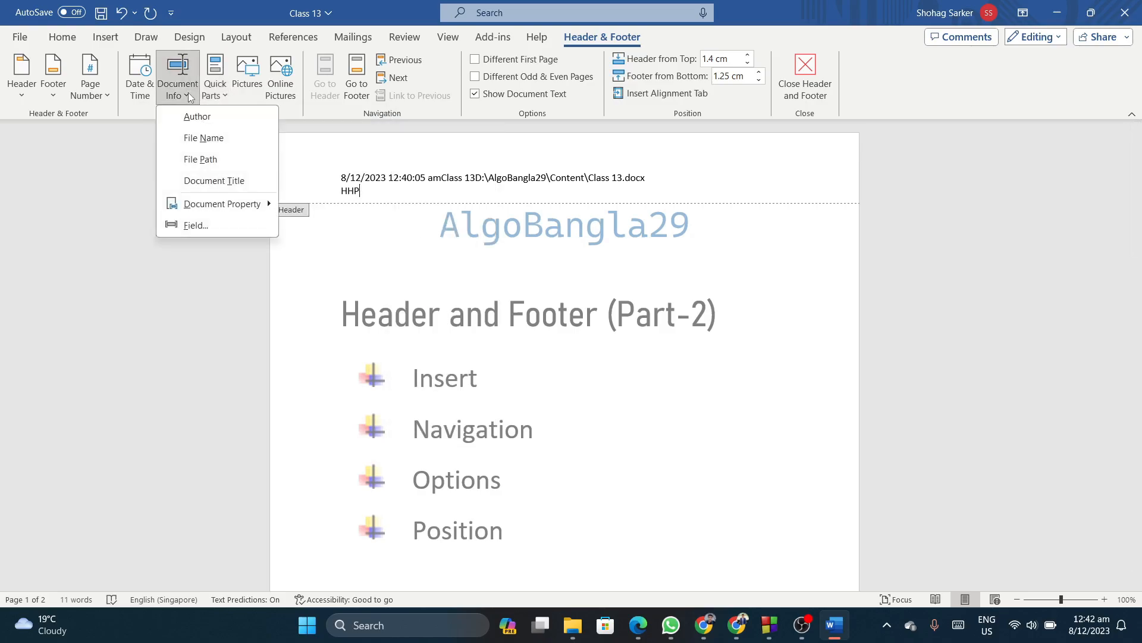
{"action": "left_click", "coordinate": [215, 86]}
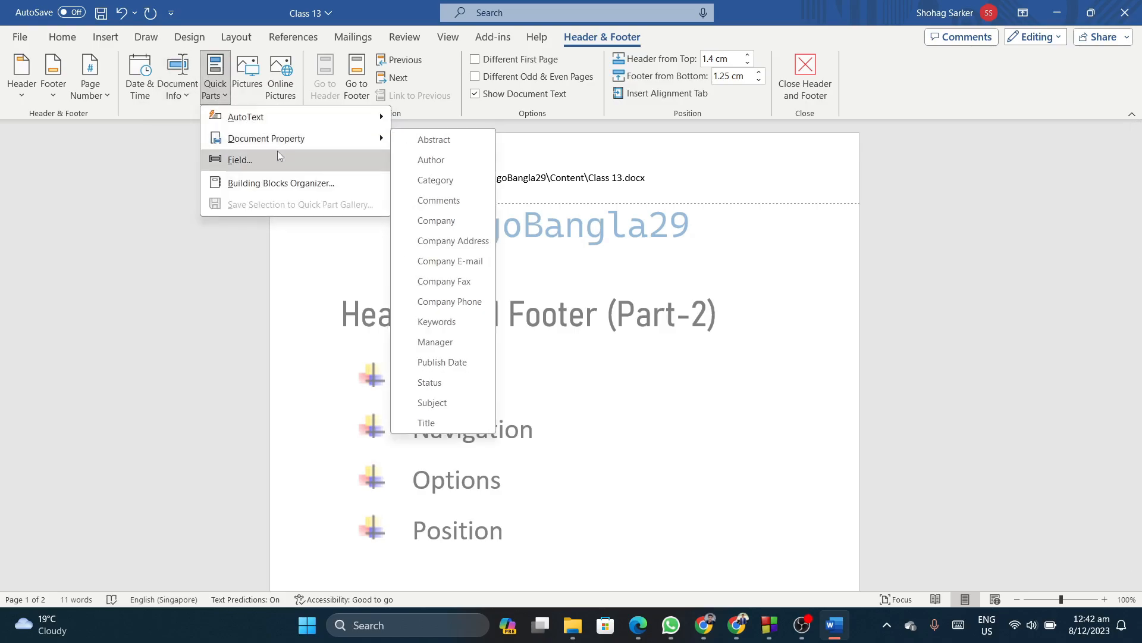
{"action": "left_click", "coordinate": [281, 160]}
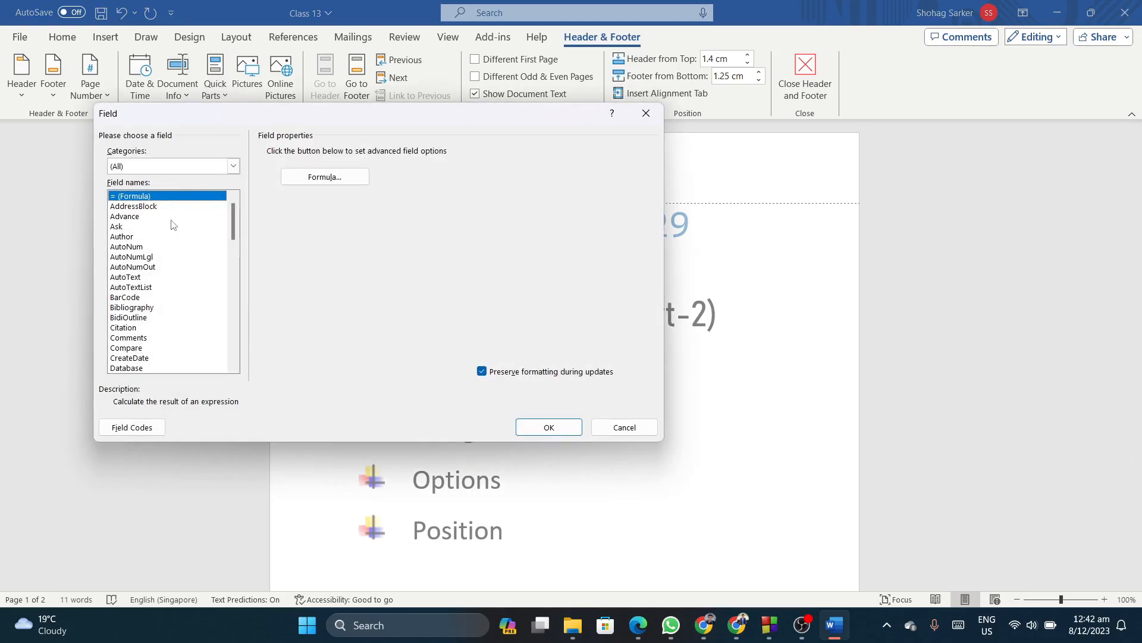
{"action": "key", "text": "Escape"}
- Browse the Building Blocks Organizer and insert the built-in Slice (Light) cover page into the document
{"action": "left_click", "coordinate": [226, 92]}
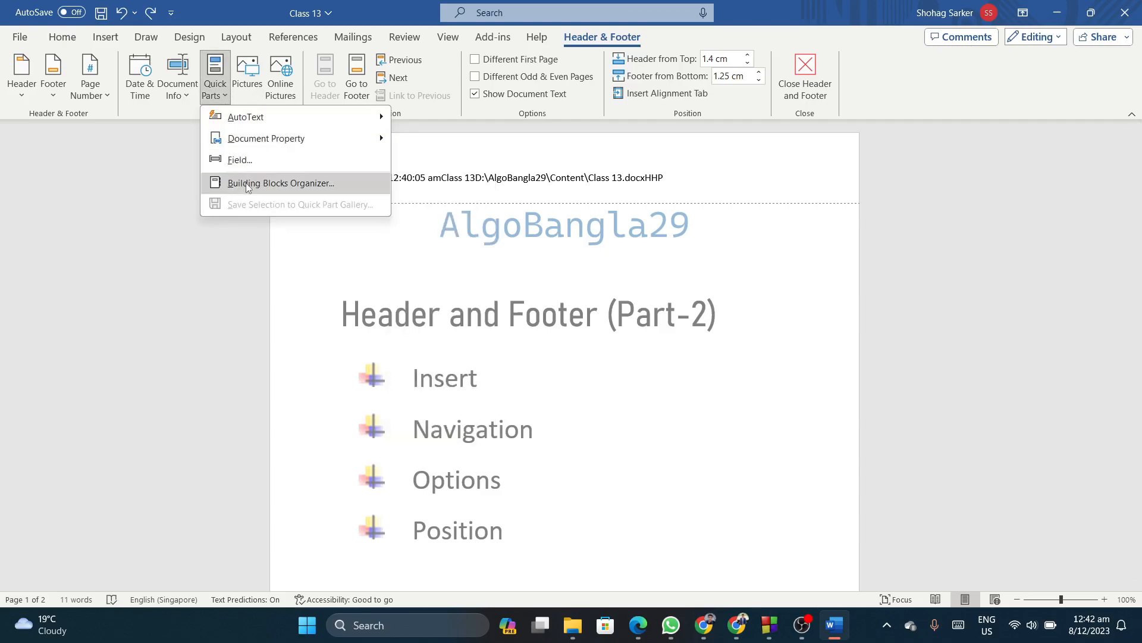
{"action": "left_click", "coordinate": [265, 184]}
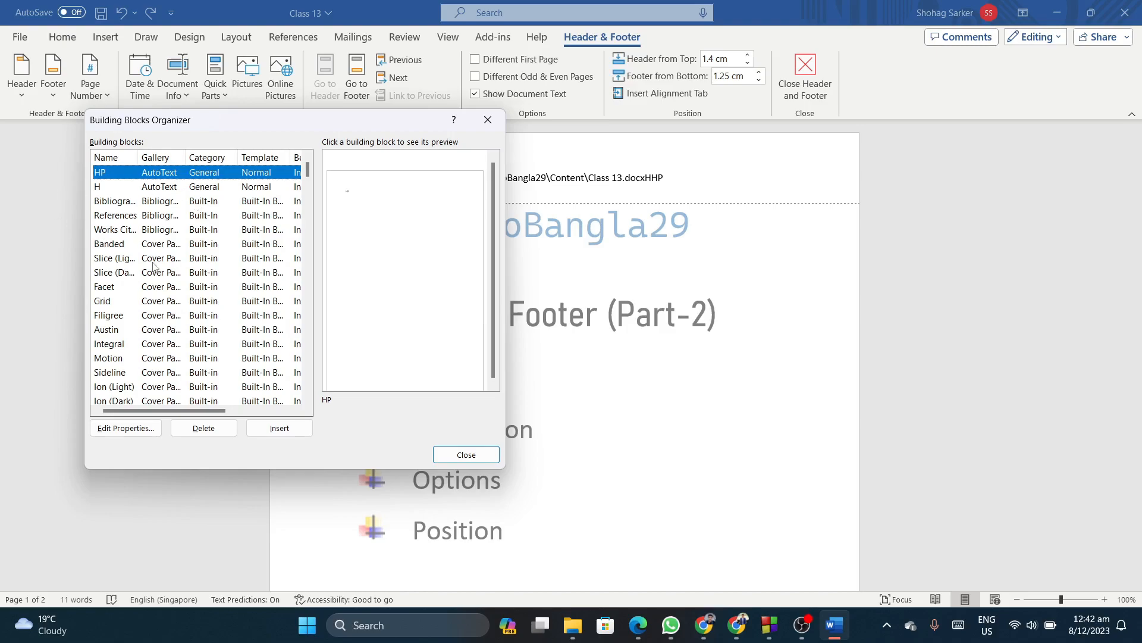
{"action": "scroll", "coordinate": [153, 266], "scroll_direction": "down", "scroll_amount": 2}
{"action": "scroll", "coordinate": [163, 256], "scroll_direction": "down", "scroll_amount": 3}
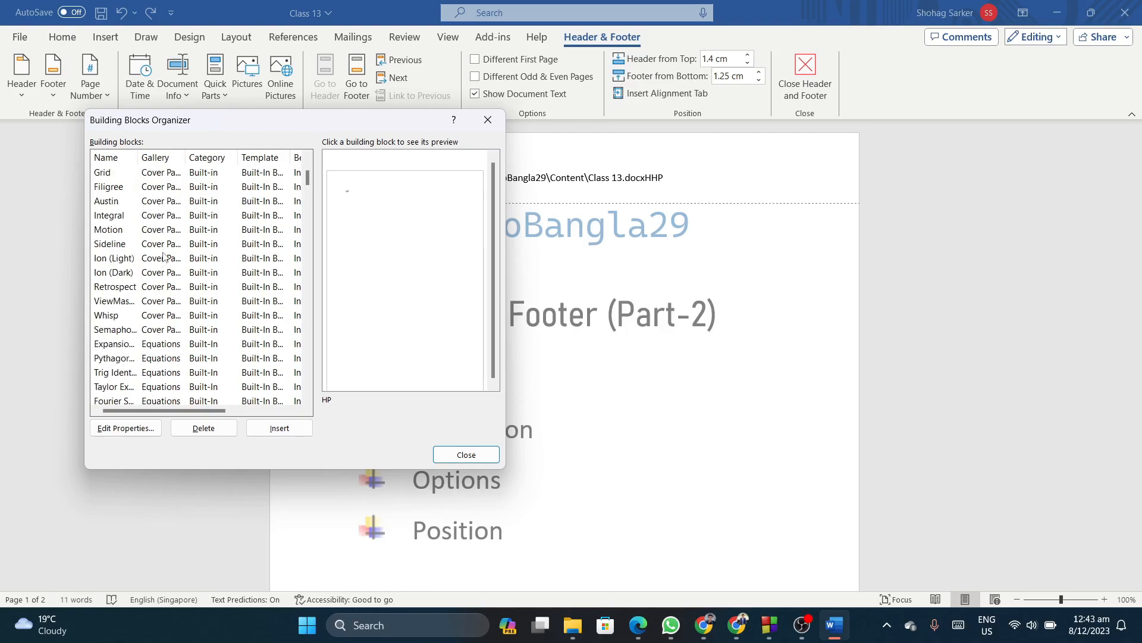
{"action": "scroll", "coordinate": [163, 256], "scroll_direction": "down", "scroll_amount": 2}
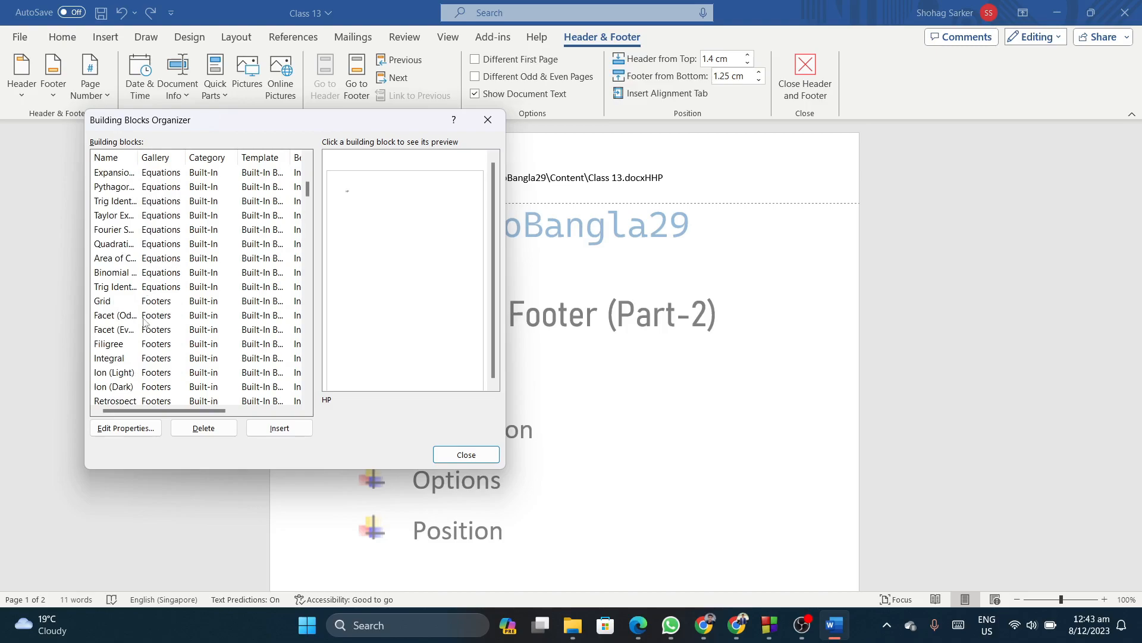
{"action": "scroll", "coordinate": [164, 330], "scroll_direction": "down", "scroll_amount": 2}
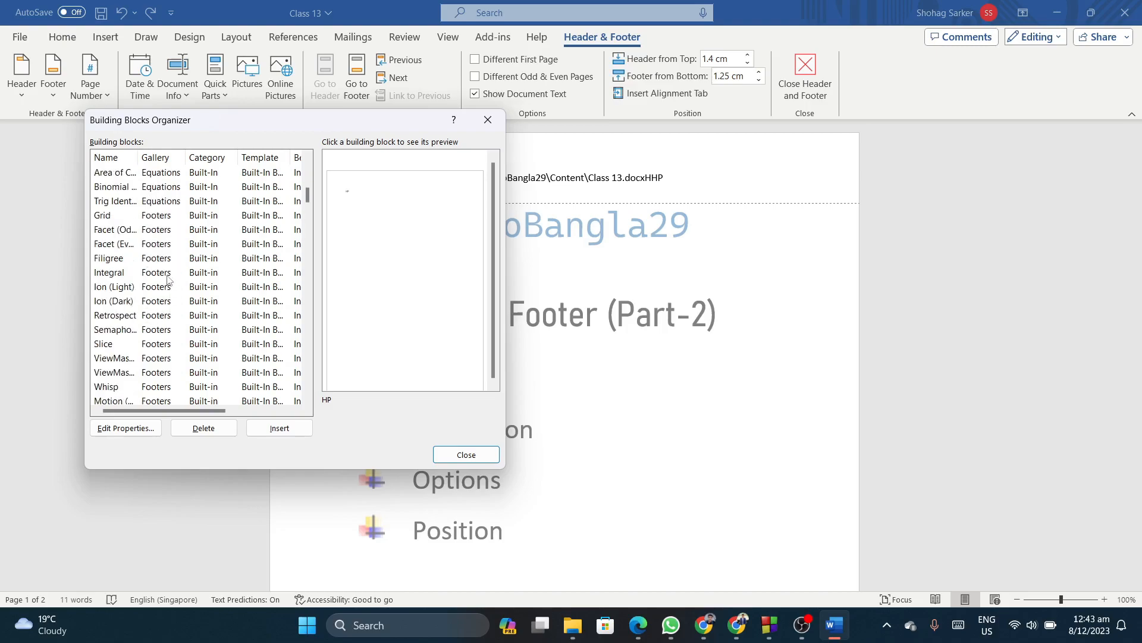
{"action": "scroll", "coordinate": [168, 279], "scroll_direction": "down", "scroll_amount": 6}
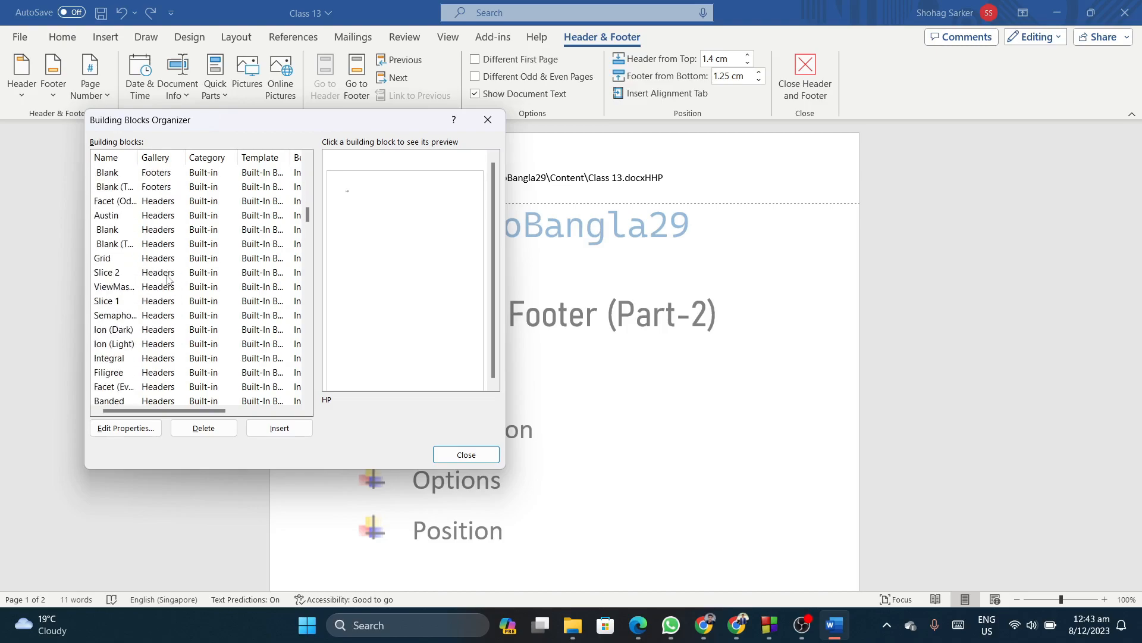
{"action": "scroll", "coordinate": [168, 279], "scroll_direction": "up", "scroll_amount": 15}
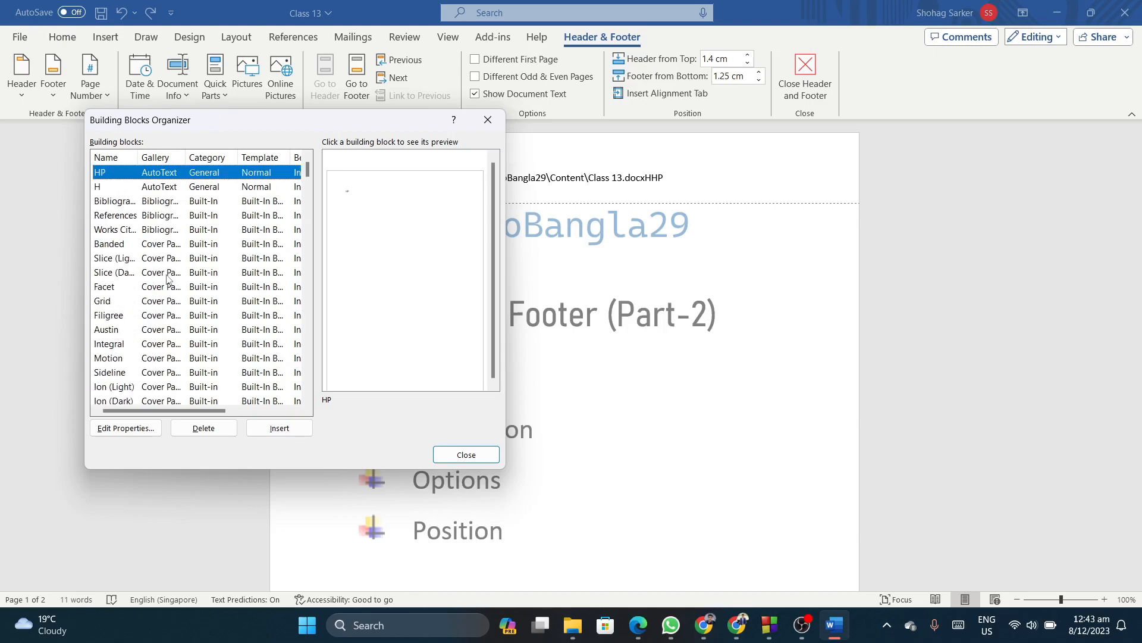
{"action": "left_click", "coordinate": [156, 260]}
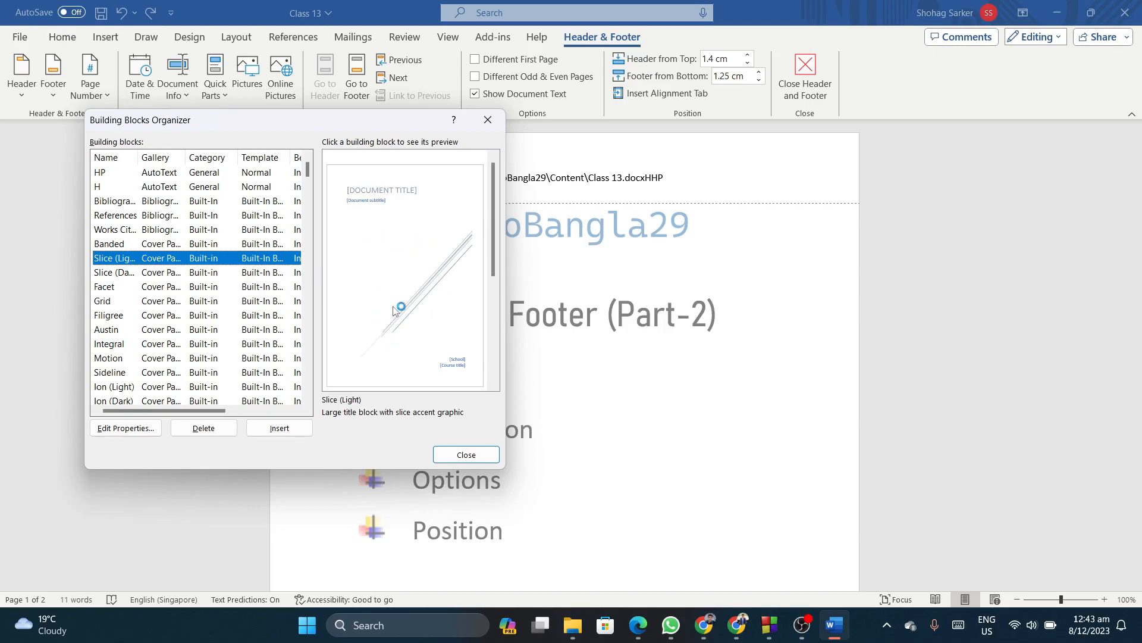
{"action": "left_click", "coordinate": [269, 434]}
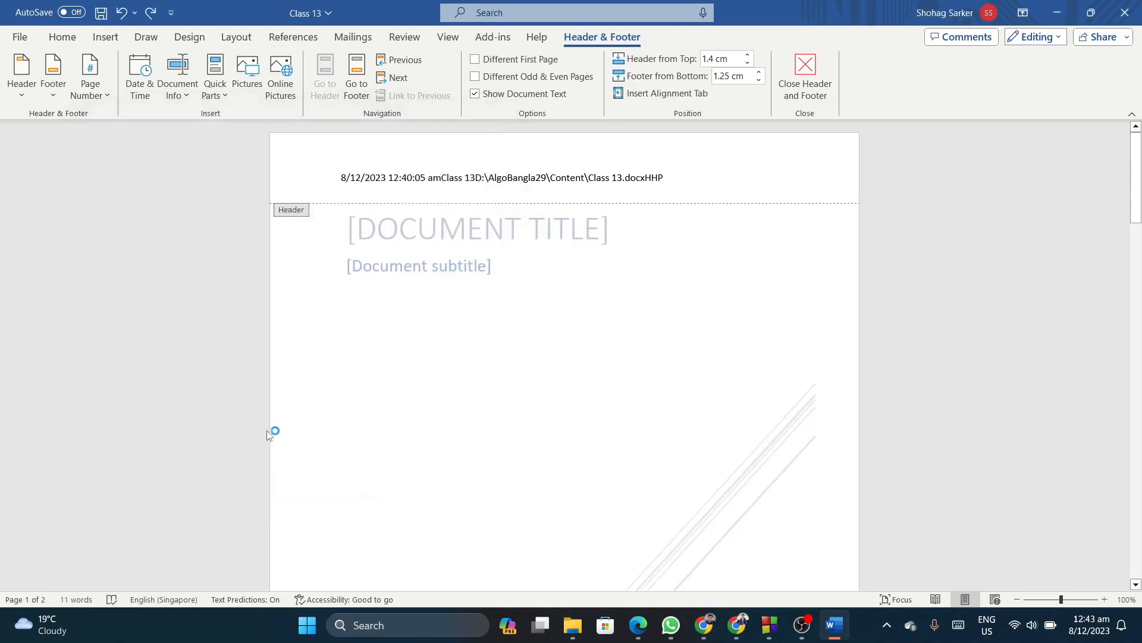
- Leave header editing and review the inserted cover page, including its title and subtitle placeholders and the pages after it
{"action": "double_click", "coordinate": [411, 265]}
{"action": "scroll", "coordinate": [411, 266], "scroll_direction": "down", "scroll_amount": 8}
{"action": "scroll", "coordinate": [411, 266], "scroll_direction": "up", "scroll_amount": 4}
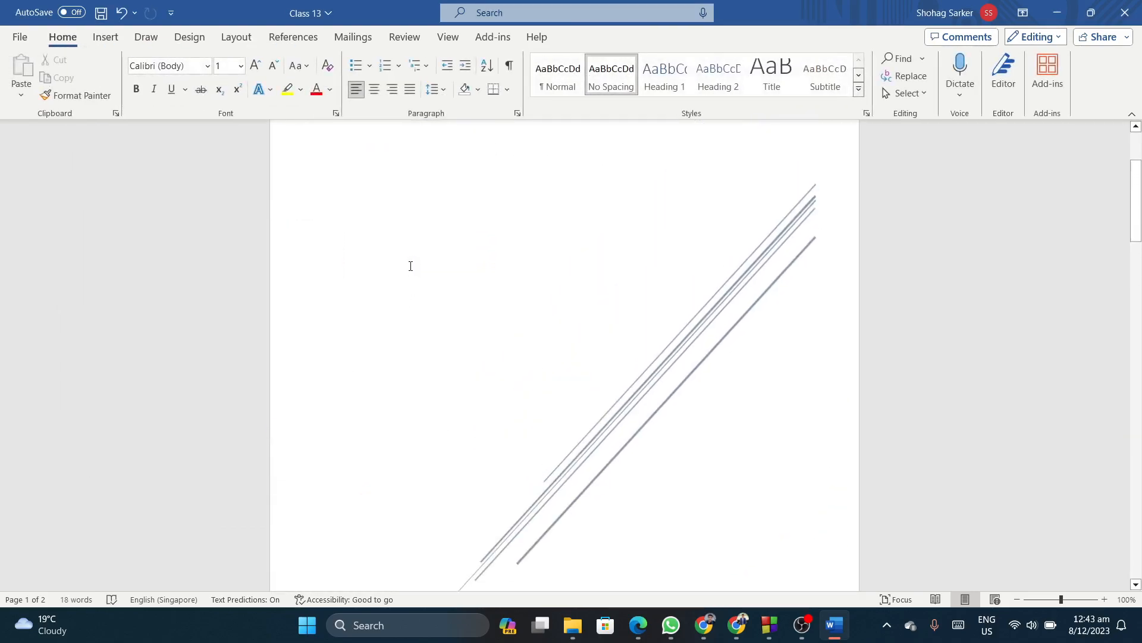
{"action": "scroll", "coordinate": [410, 265], "scroll_direction": "down", "scroll_amount": 6}
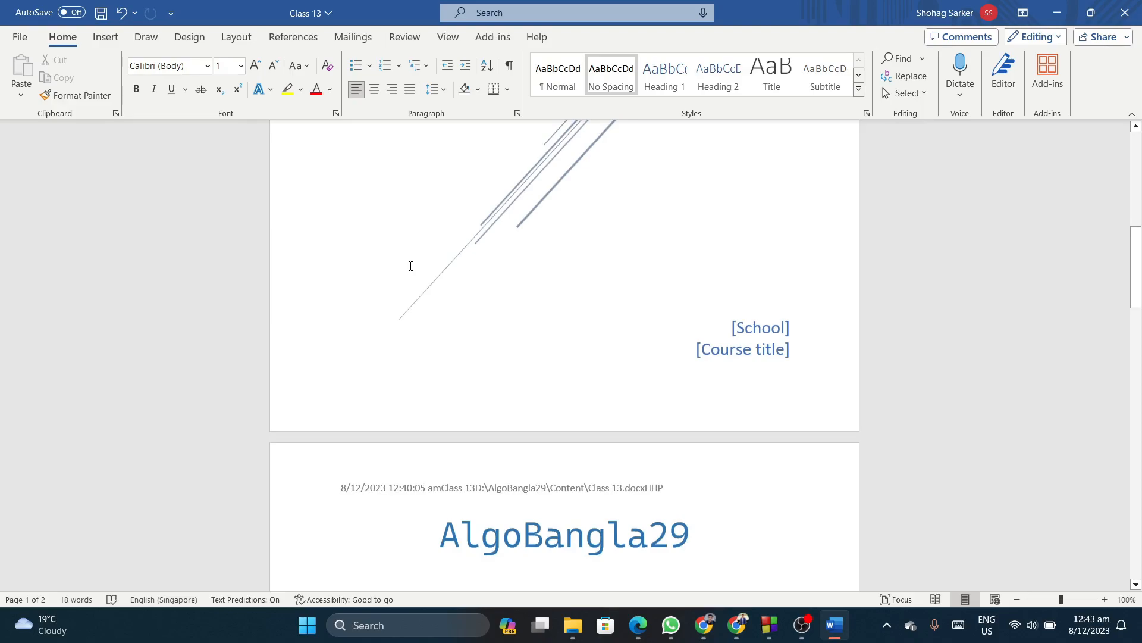
{"action": "scroll", "coordinate": [410, 265], "scroll_direction": "down", "scroll_amount": 6}
{"action": "scroll", "coordinate": [410, 265], "scroll_direction": "down", "scroll_amount": 2}
{"action": "scroll", "coordinate": [411, 265], "scroll_direction": "up", "scroll_amount": 8}
{"action": "scroll", "coordinate": [410, 266], "scroll_direction": "up", "scroll_amount": 7}
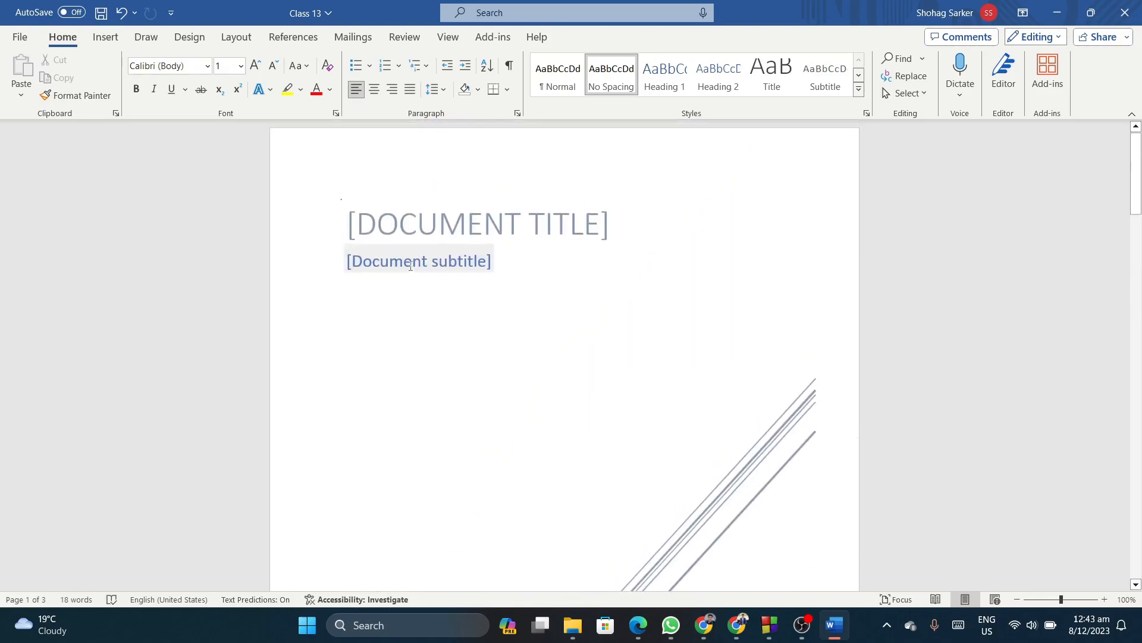
{"action": "left_click", "coordinate": [409, 223]}
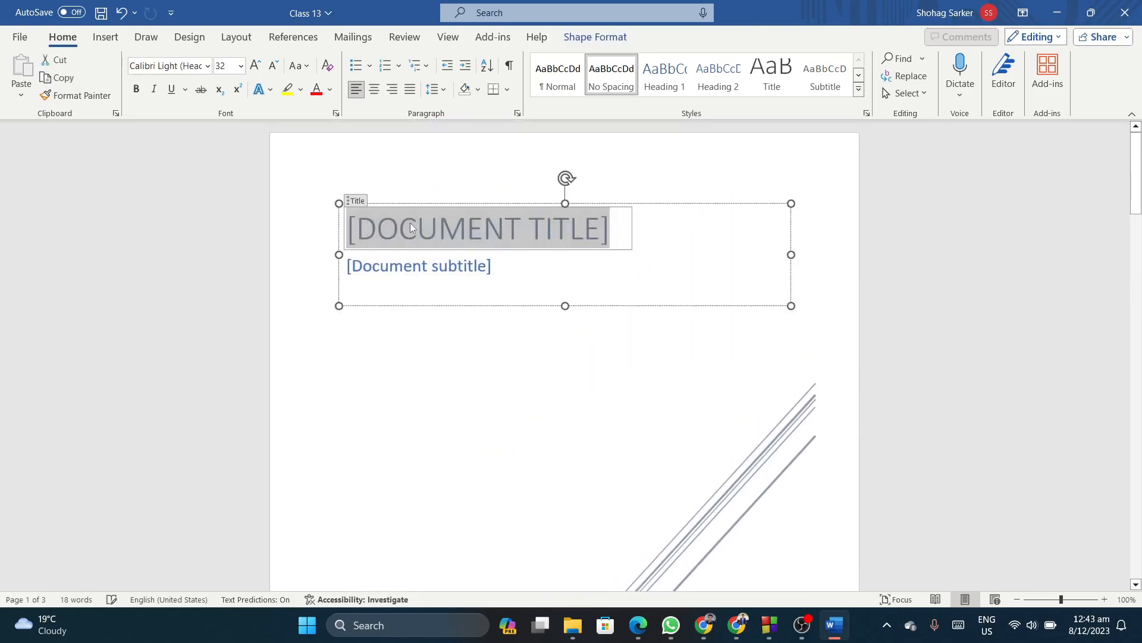
{"action": "left_click", "coordinate": [443, 269]}
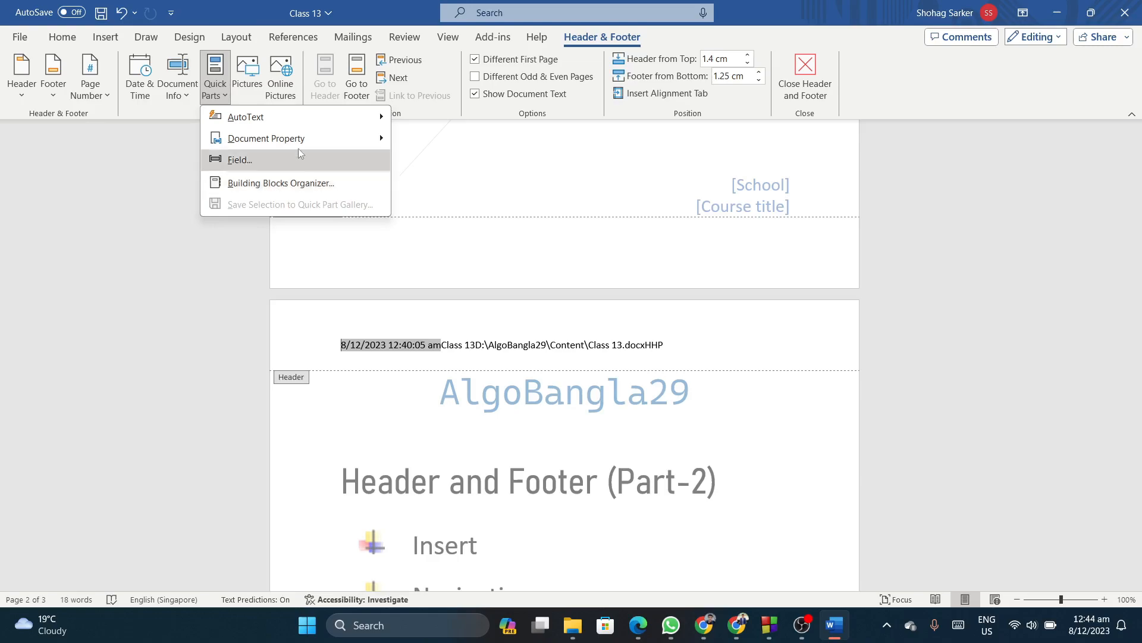
- Insert the Bangladesh flag PNG from the Pictures folder into the second page's header with Tight text wrapping
{"action": "left_click", "coordinate": [215, 95]}
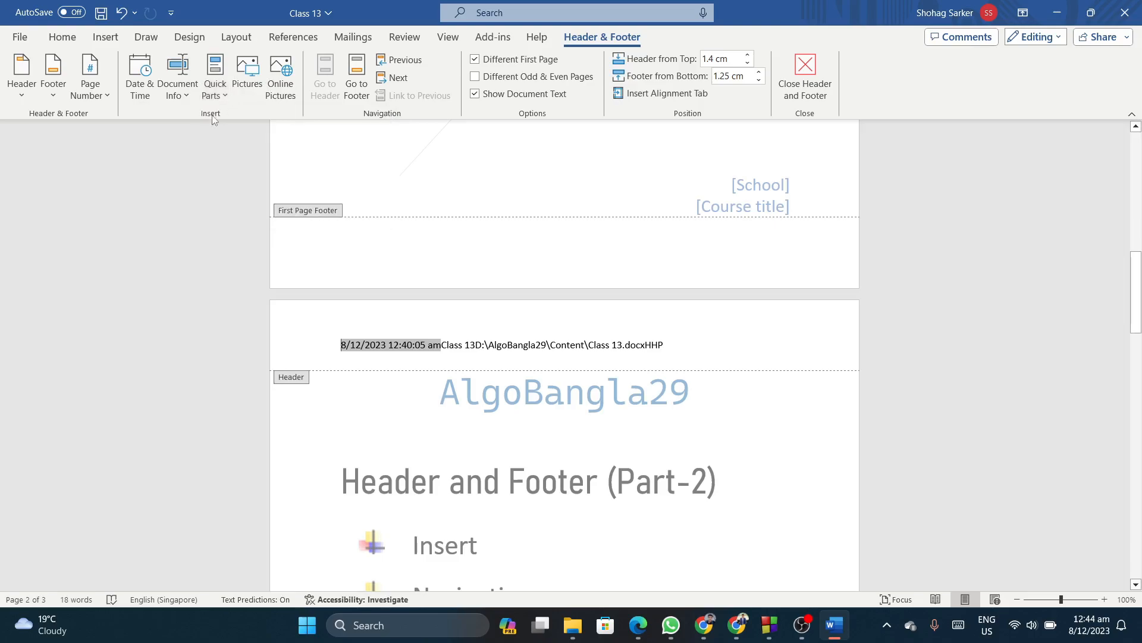
{"action": "left_click", "coordinate": [247, 75]}
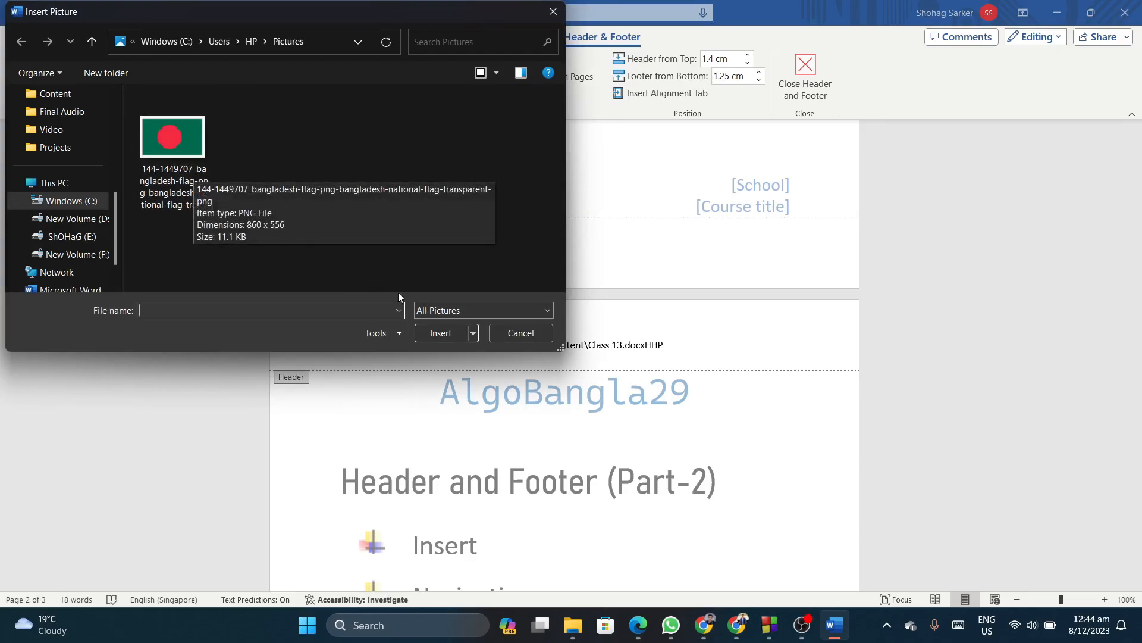
{"action": "left_click", "coordinate": [180, 169]}
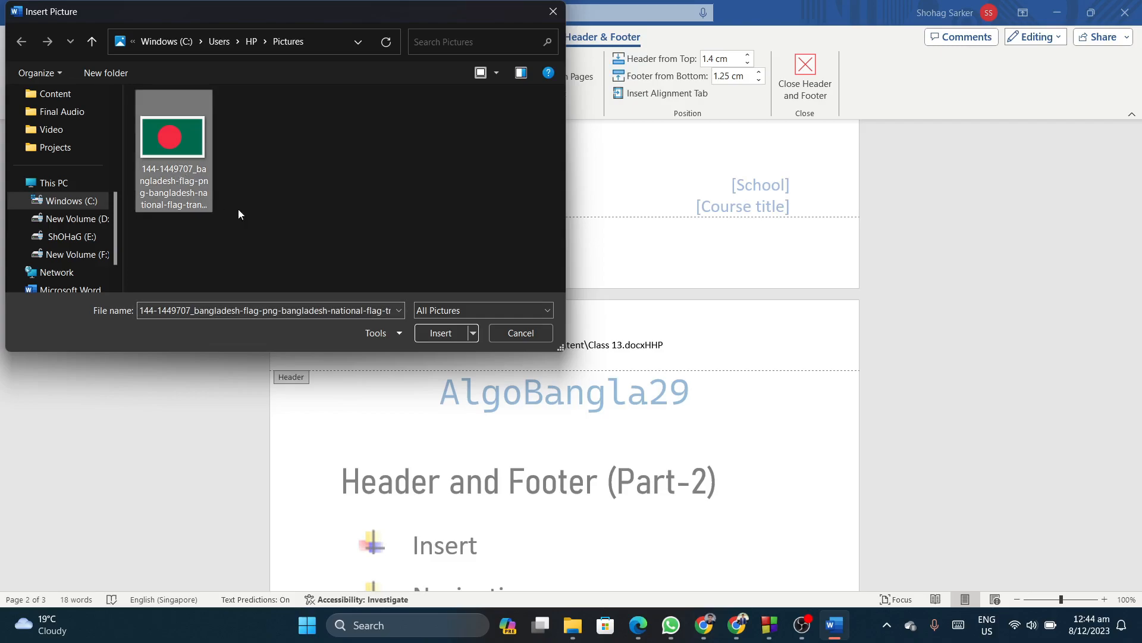
{"action": "left_click", "coordinate": [433, 335]}
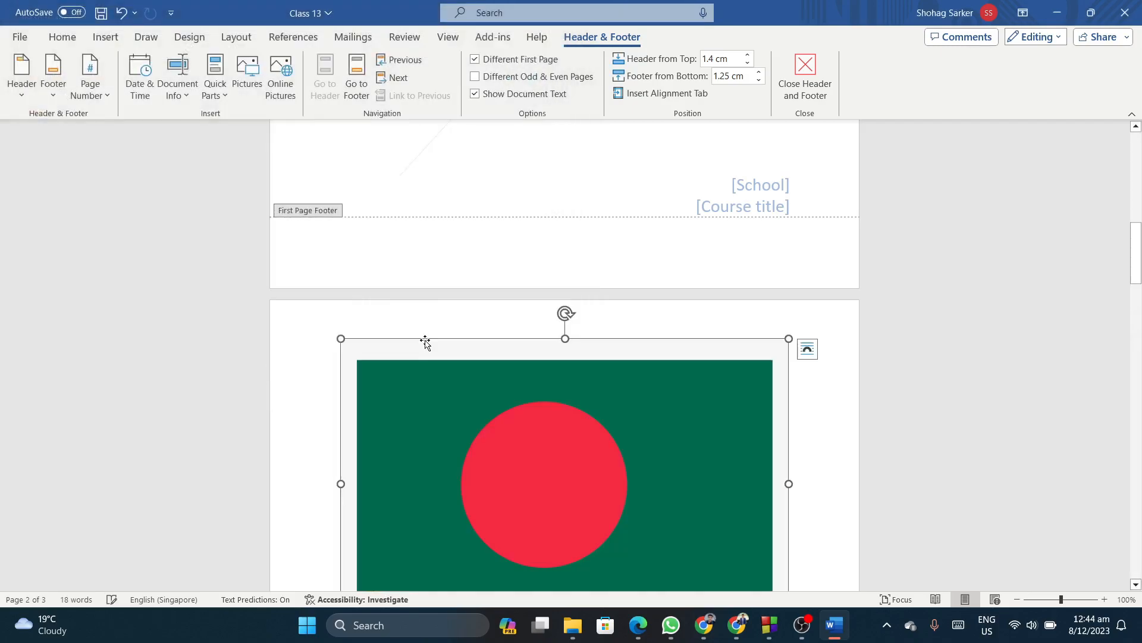
{"action": "left_click", "coordinate": [804, 352]}
{"action": "left_click", "coordinate": [882, 457]}
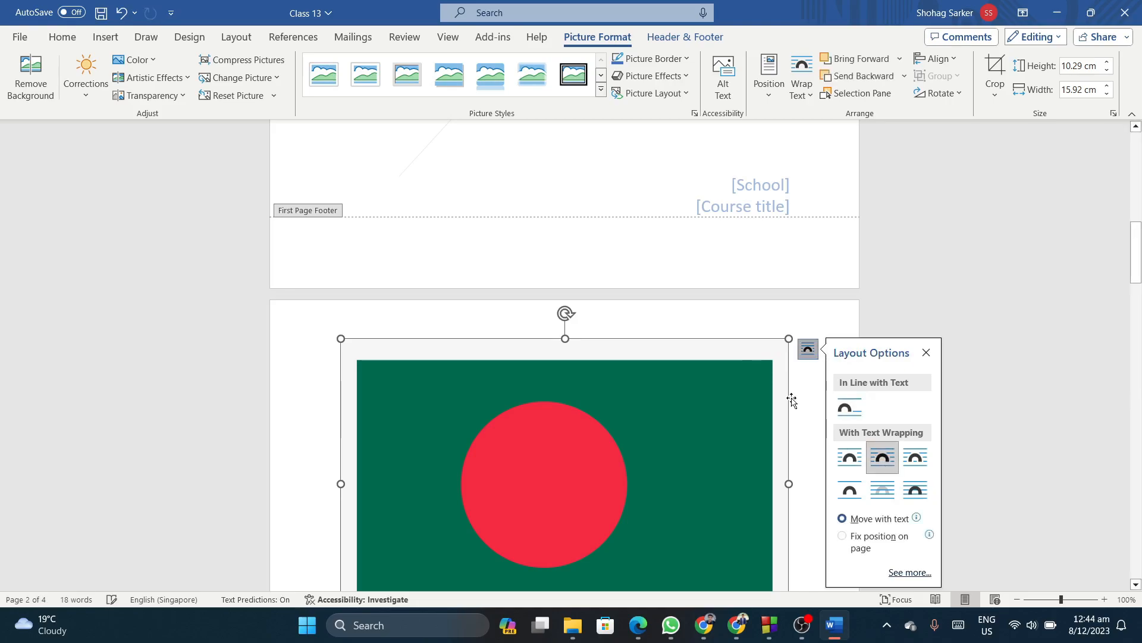
- Shrink the flag picture in the header to about 0.79 cm high and 1.23 cm wide, and return to the header text
{"action": "left_click", "coordinate": [768, 318]}
{"action": "scroll", "coordinate": [770, 444], "scroll_direction": "down", "scroll_amount": 2}
{"action": "left_click", "coordinate": [727, 513]}
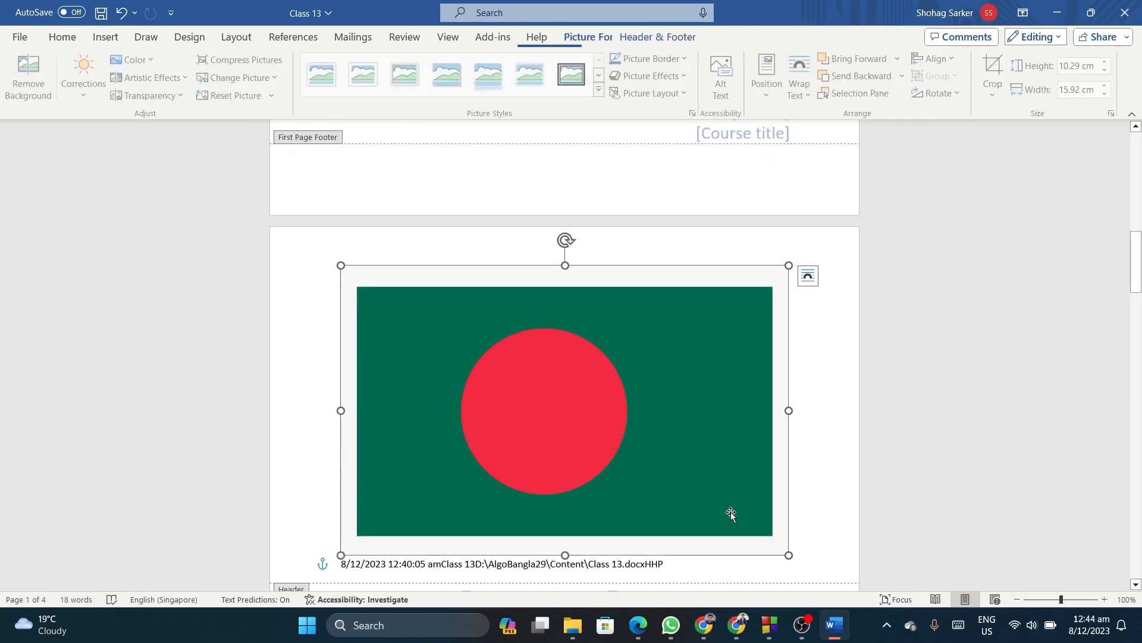
{"action": "left_click_drag", "start_coordinate": [789, 555], "coordinate": [359, 259]}
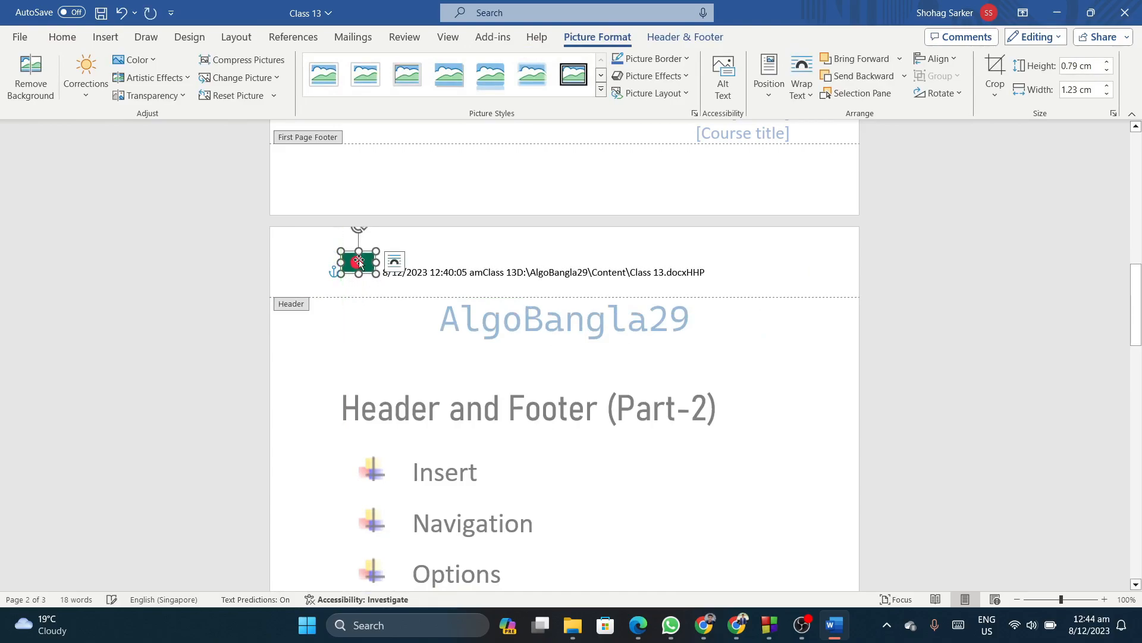
{"action": "left_click", "coordinate": [492, 272]}
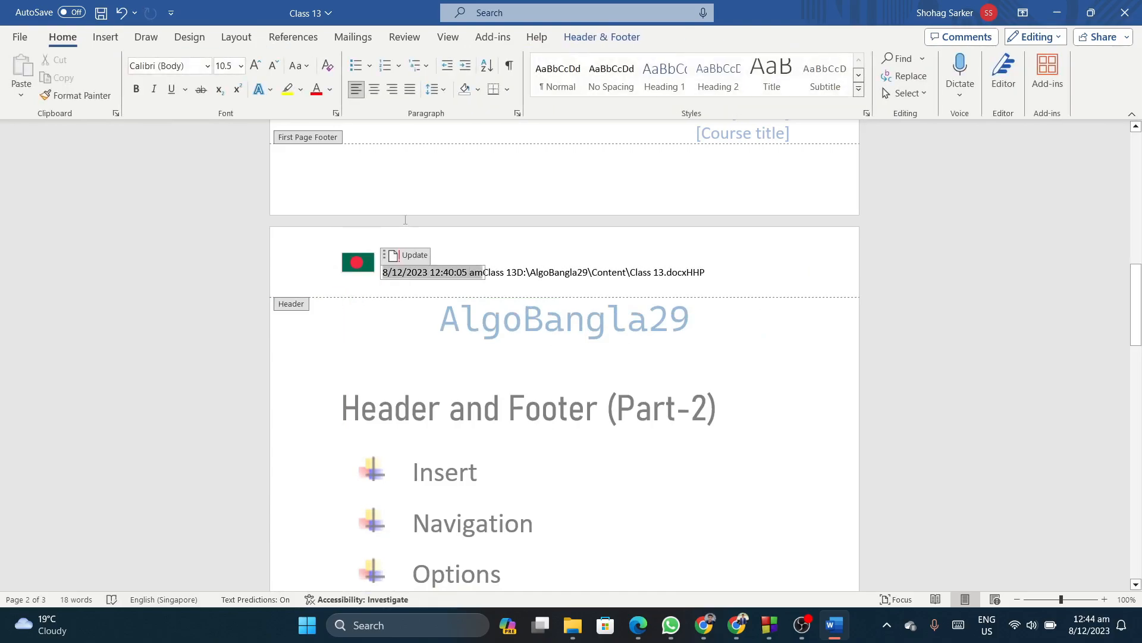
- Open the online picture search for the header and close it without inserting a picture
{"action": "left_click", "coordinate": [587, 37]}
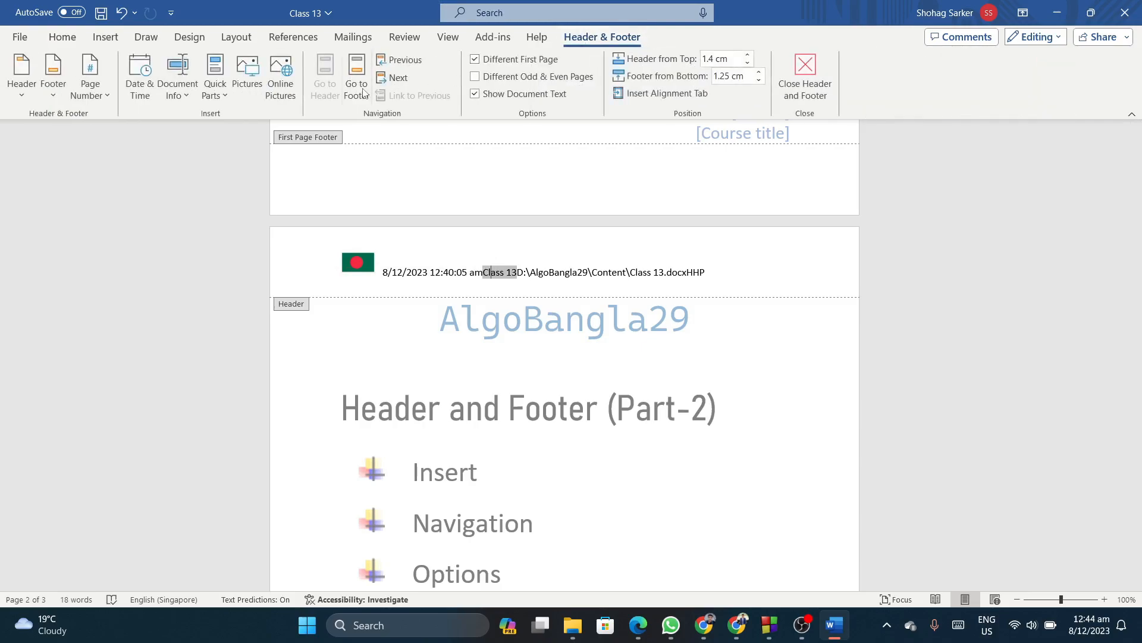
{"action": "left_click", "coordinate": [283, 90]}
{"action": "key", "text": "Escape"}
- Try the header with Different First Page off and Different Odd & Even Pages on, and turn the odd and even option back off
{"action": "left_click", "coordinate": [475, 59]}
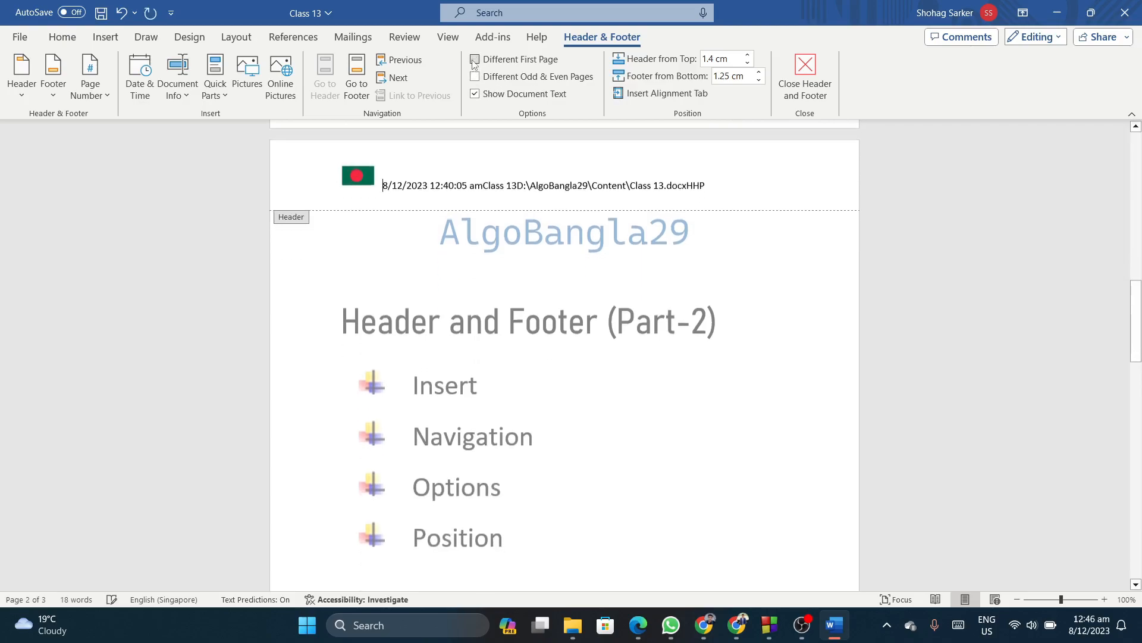
{"action": "scroll", "coordinate": [462, 282], "scroll_direction": "down", "scroll_amount": 10}
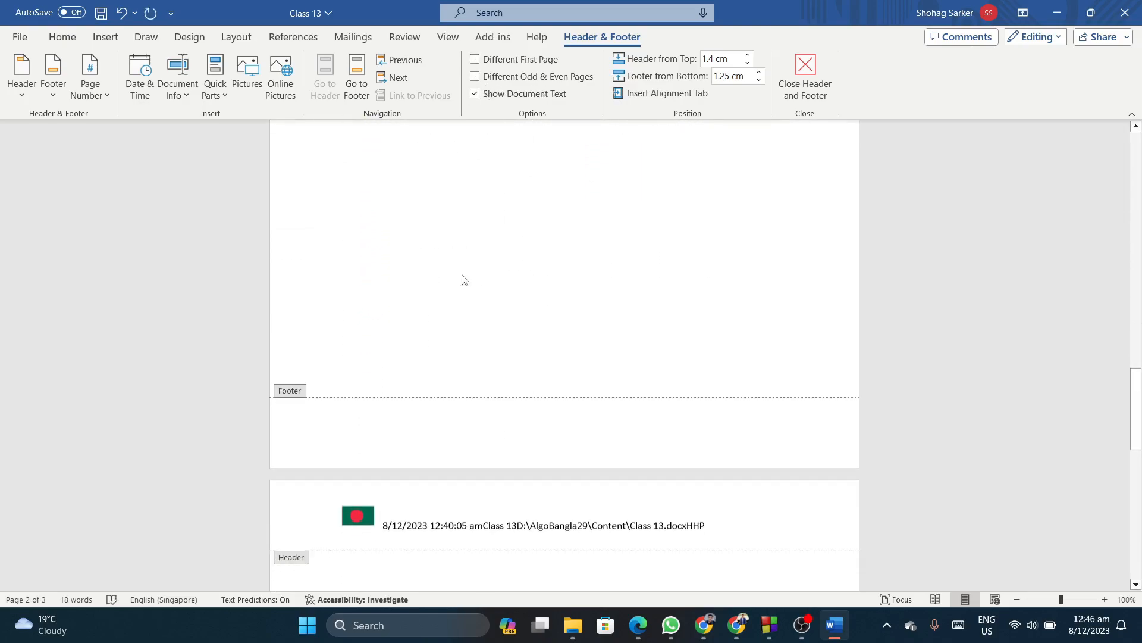
{"action": "left_click", "coordinate": [475, 76]}
{"action": "scroll", "coordinate": [476, 280], "scroll_direction": "down", "scroll_amount": 15}
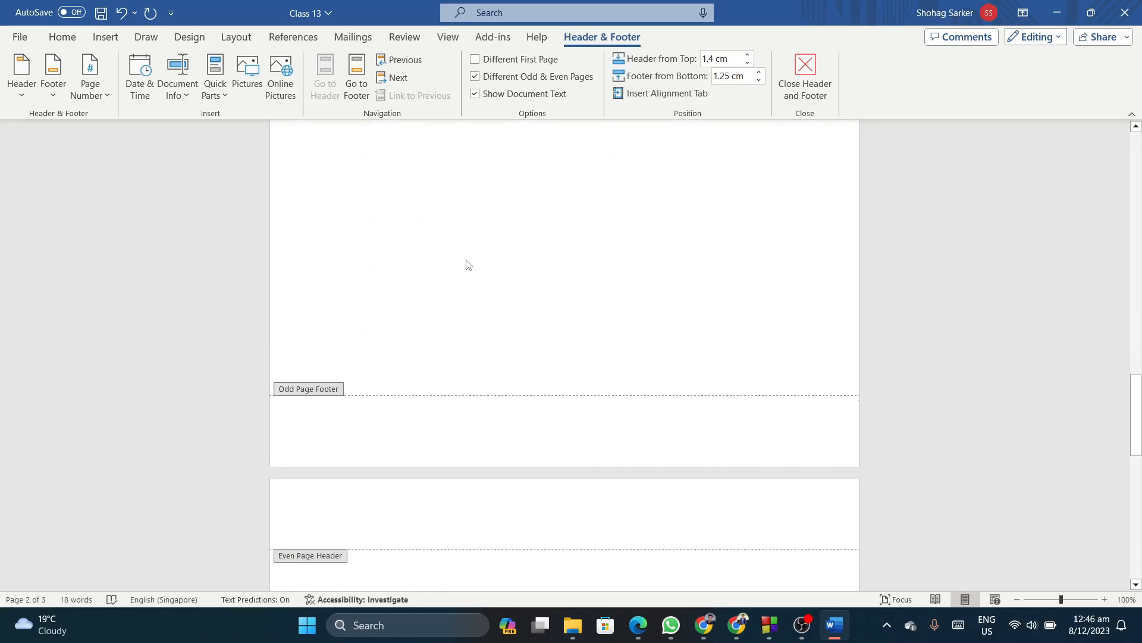
{"action": "left_click", "coordinate": [474, 77]}
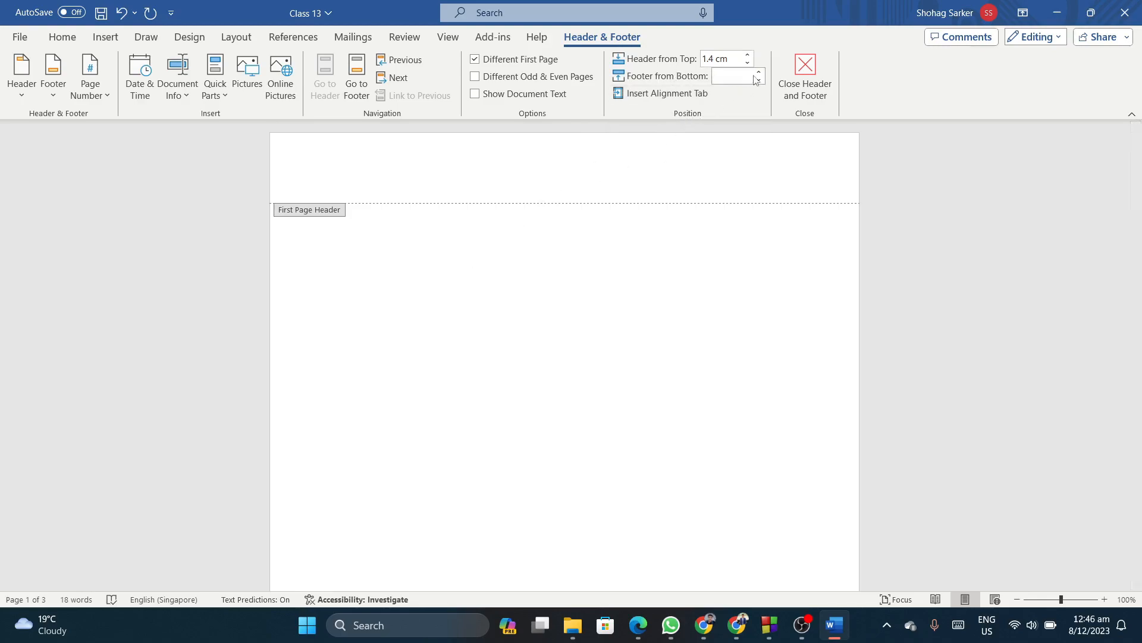
- Try larger header distances from the top of the page, and bring the distance back down to 1.6 cm
{"action": "double_click", "coordinate": [749, 55]}
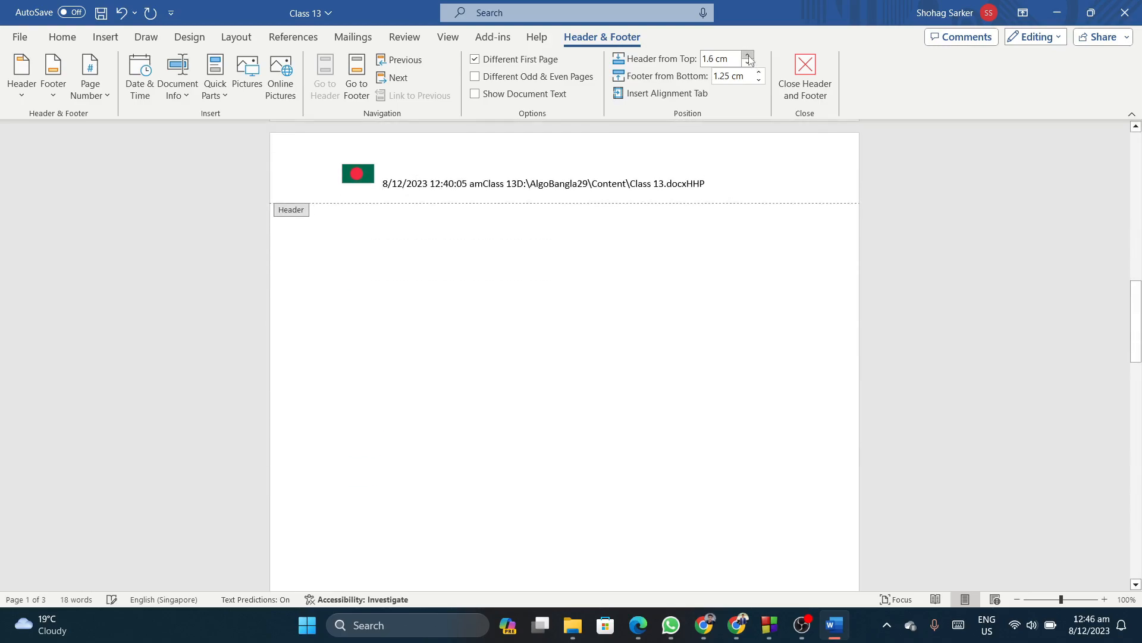
{"action": "left_click", "coordinate": [749, 55]}
{"action": "left_click", "coordinate": [749, 55]}
{"action": "left_click", "coordinate": [749, 55]}
{"action": "left_click", "coordinate": [748, 64]}
{"action": "left_click", "coordinate": [749, 63]}
{"action": "left_click", "coordinate": [748, 63]}
{"action": "left_click", "coordinate": [748, 63]}
{"action": "left_click", "coordinate": [748, 63]}
{"action": "left_click", "coordinate": [748, 63]}
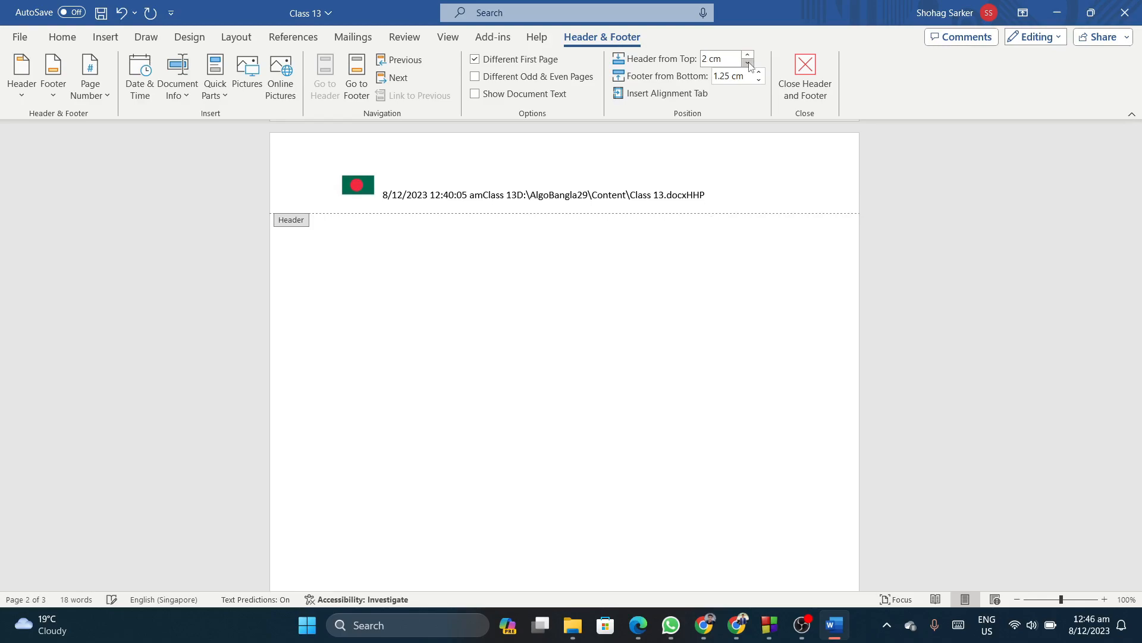
{"action": "left_click", "coordinate": [748, 63]}
{"action": "left_click", "coordinate": [749, 63]}
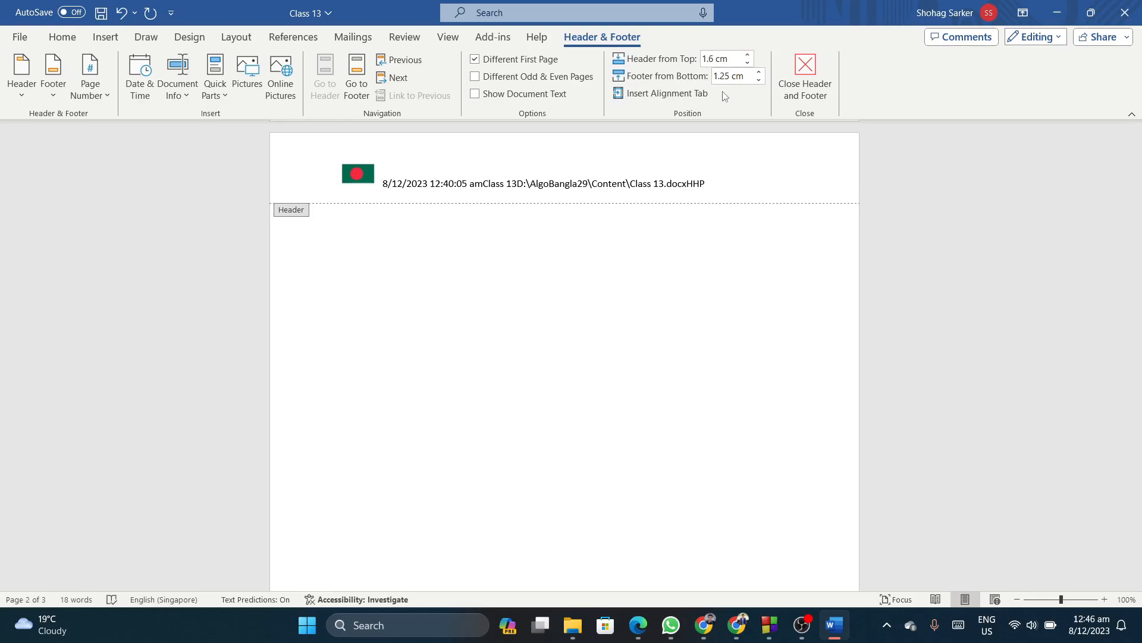
- Try a footer distance of 3 cm from the bottom of the page and check the footer area
{"action": "scroll", "coordinate": [435, 363], "scroll_direction": "down", "scroll_amount": 5}
{"action": "scroll", "coordinate": [435, 363], "scroll_direction": "down", "scroll_amount": 3}
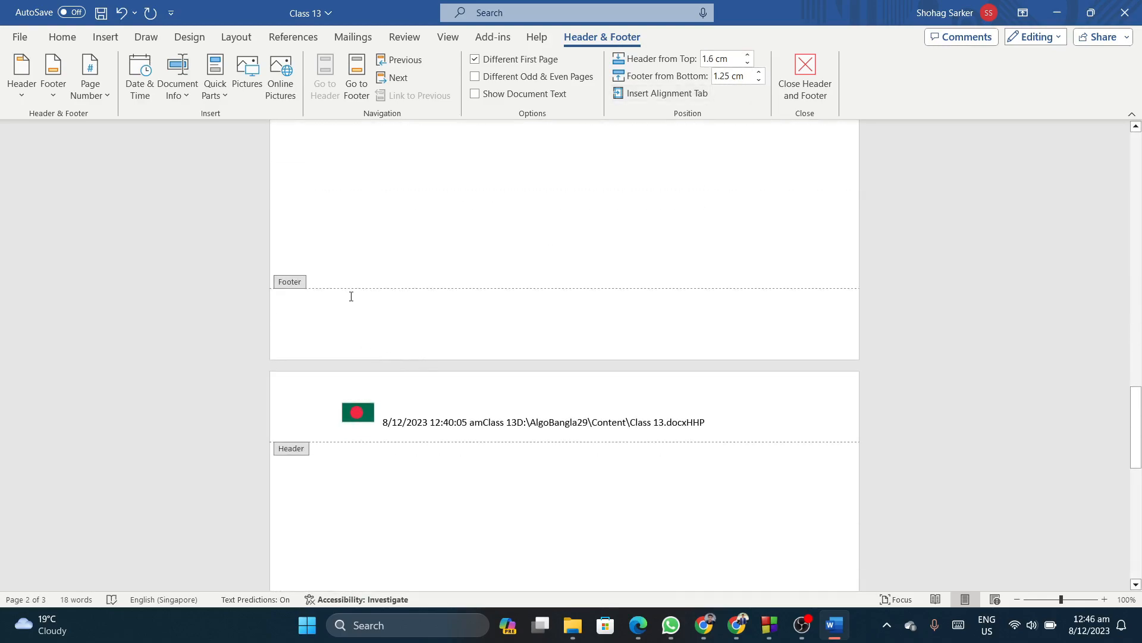
{"action": "left_click", "coordinate": [758, 73]}
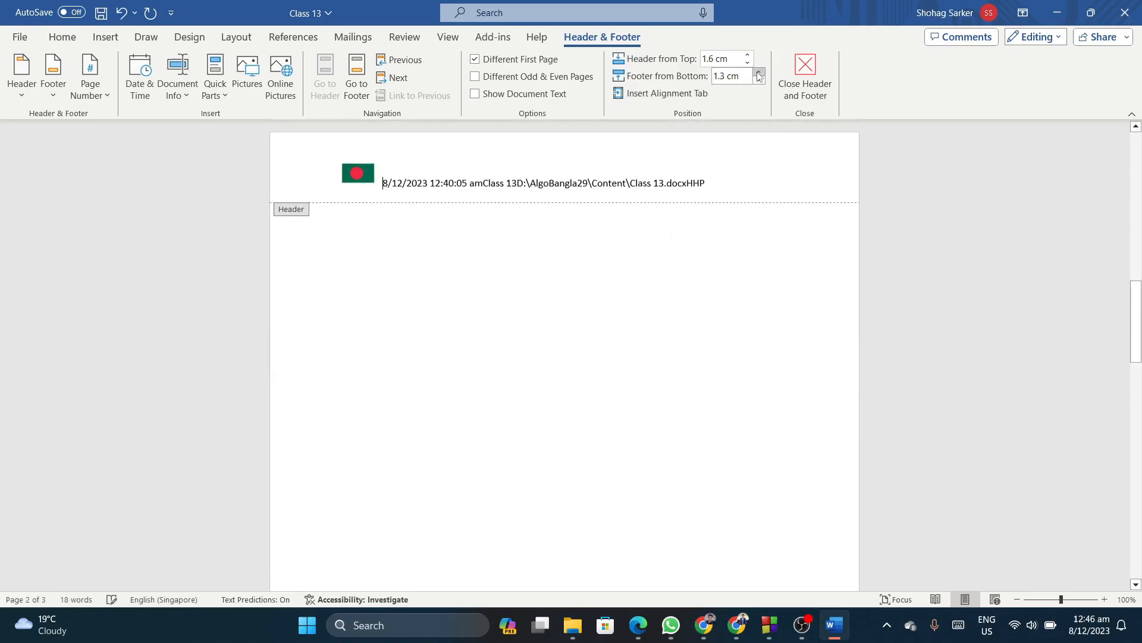
{"action": "scroll", "coordinate": [560, 411], "scroll_direction": "down", "scroll_amount": 5}
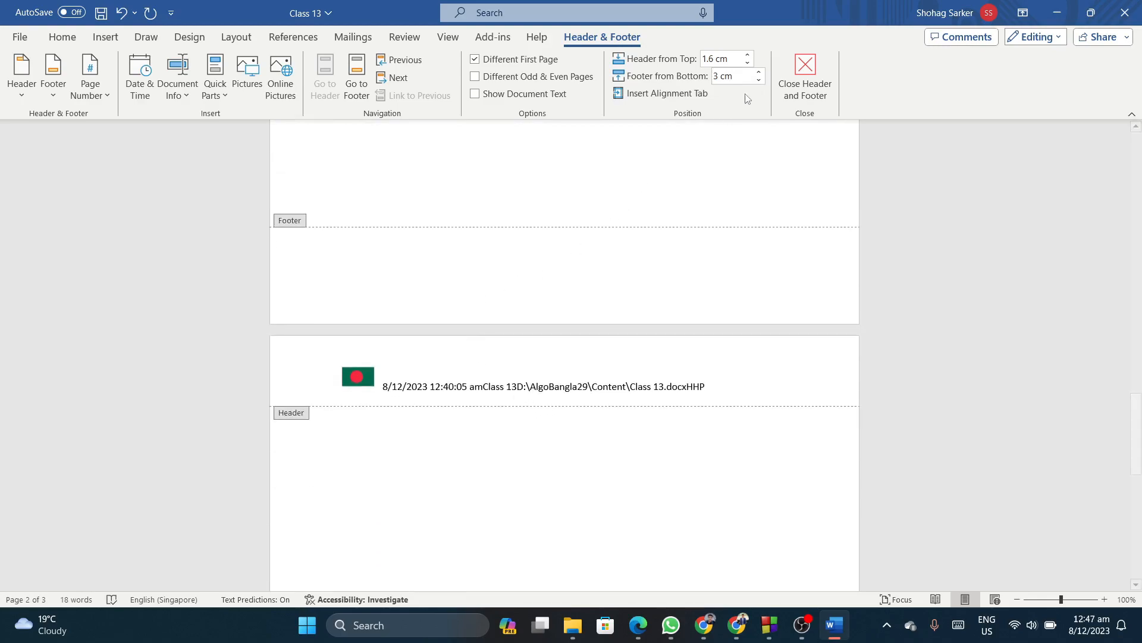
- Reduce the footer's distance from the bottom of the page to 0.1 cm and show the document text again
{"action": "left_click", "coordinate": [759, 79]}
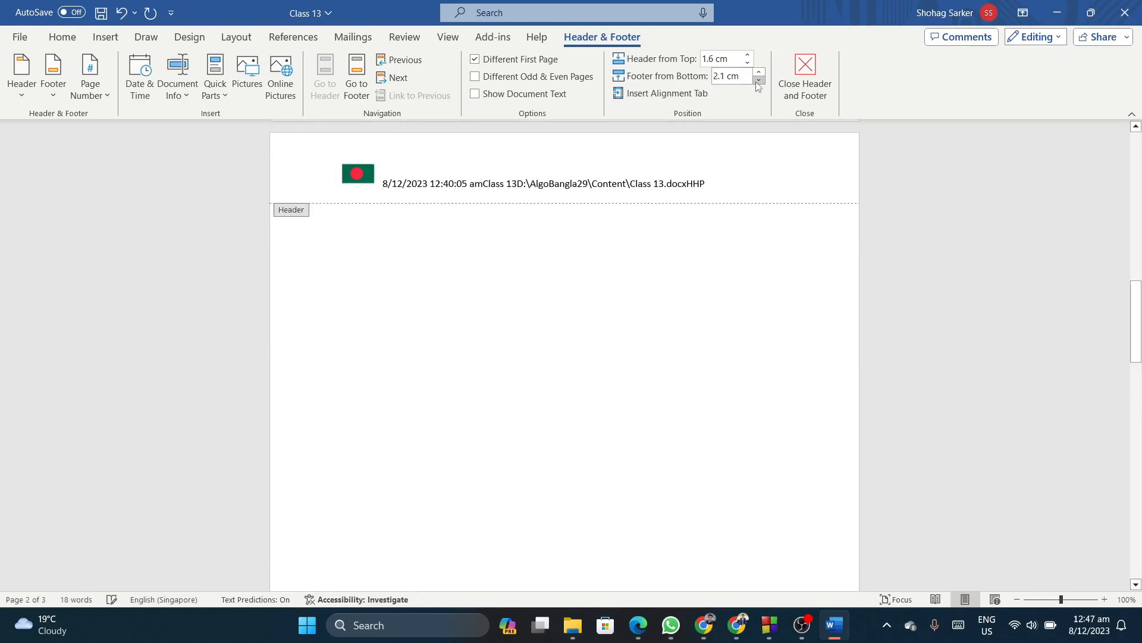
{"action": "scroll", "coordinate": [387, 569], "scroll_direction": "down", "scroll_amount": 7}
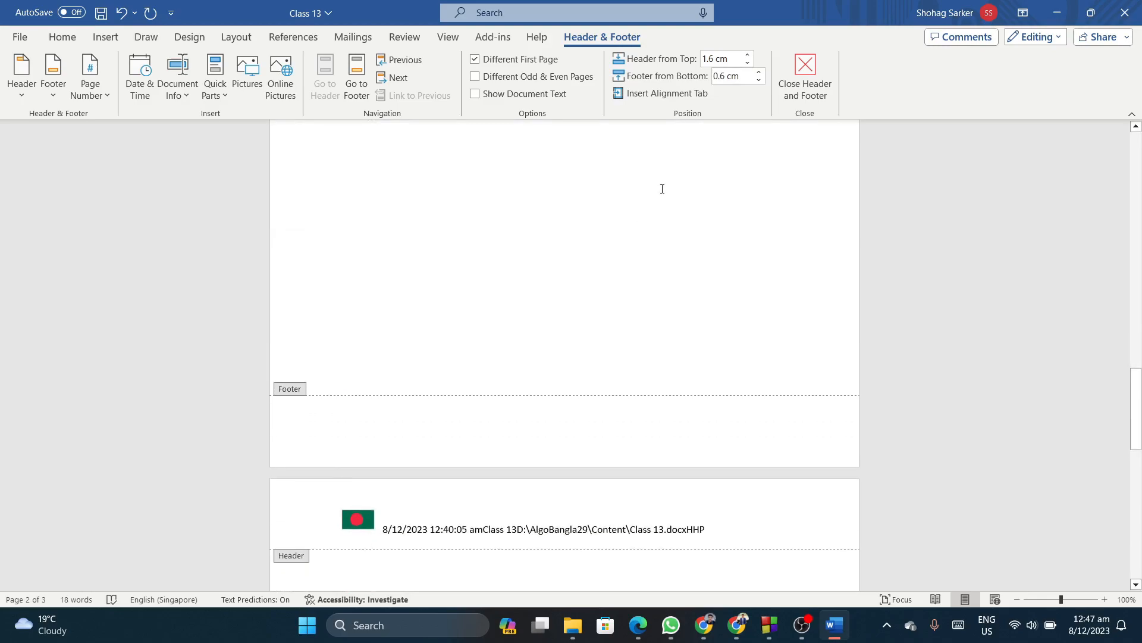
{"action": "scroll", "coordinate": [398, 439], "scroll_direction": "down", "scroll_amount": 5}
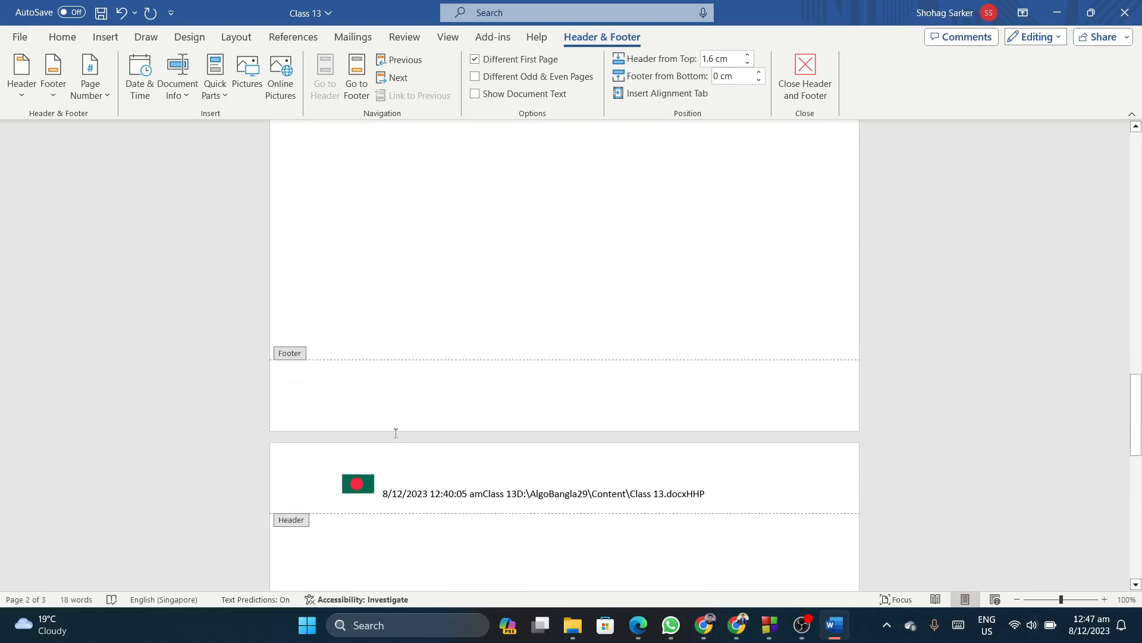
{"action": "scroll", "coordinate": [396, 432], "scroll_direction": "up", "scroll_amount": 2}
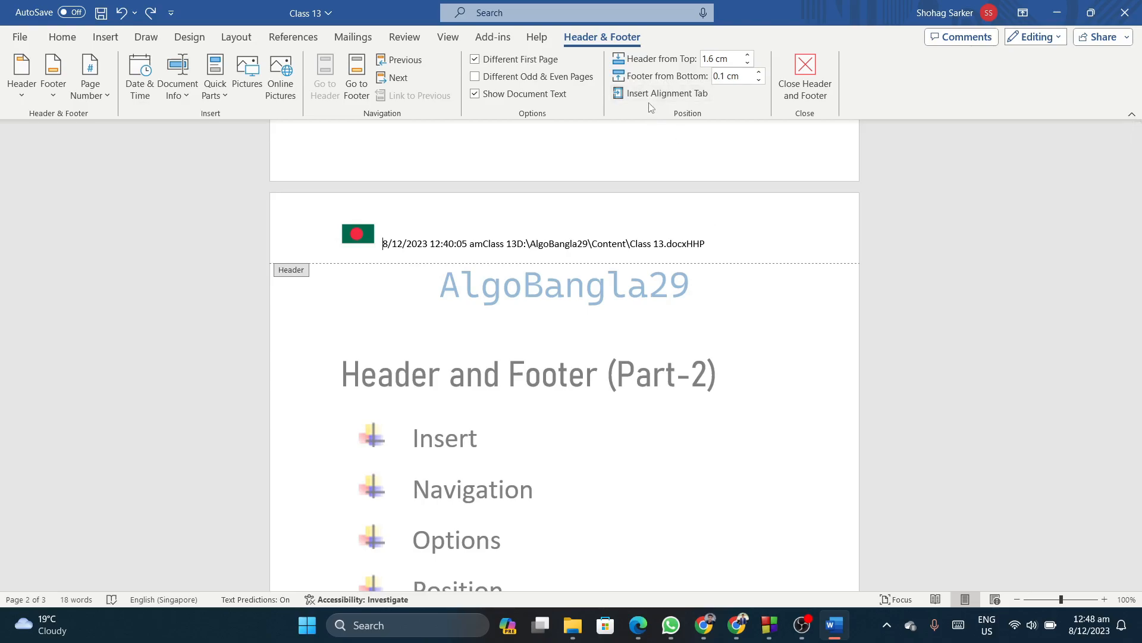
- Insert a right-aligned alignment tab relative to the margin, without a leader, before the date in the header
{"action": "left_click", "coordinate": [652, 96]}
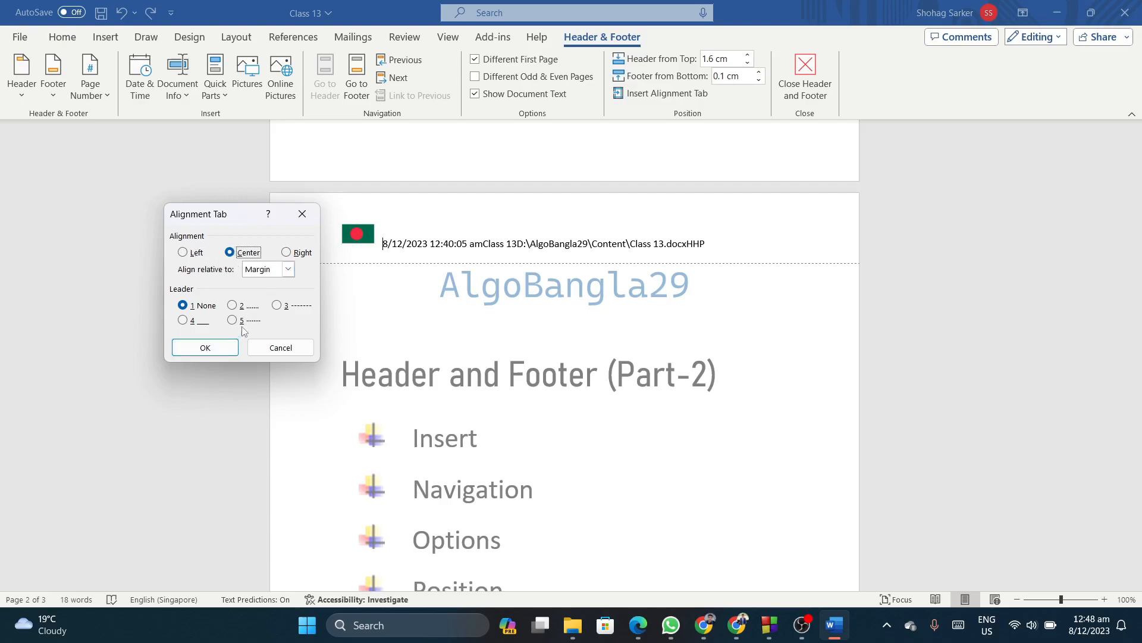
{"action": "left_click", "coordinate": [287, 253]}
{"action": "left_click", "coordinate": [206, 349]}
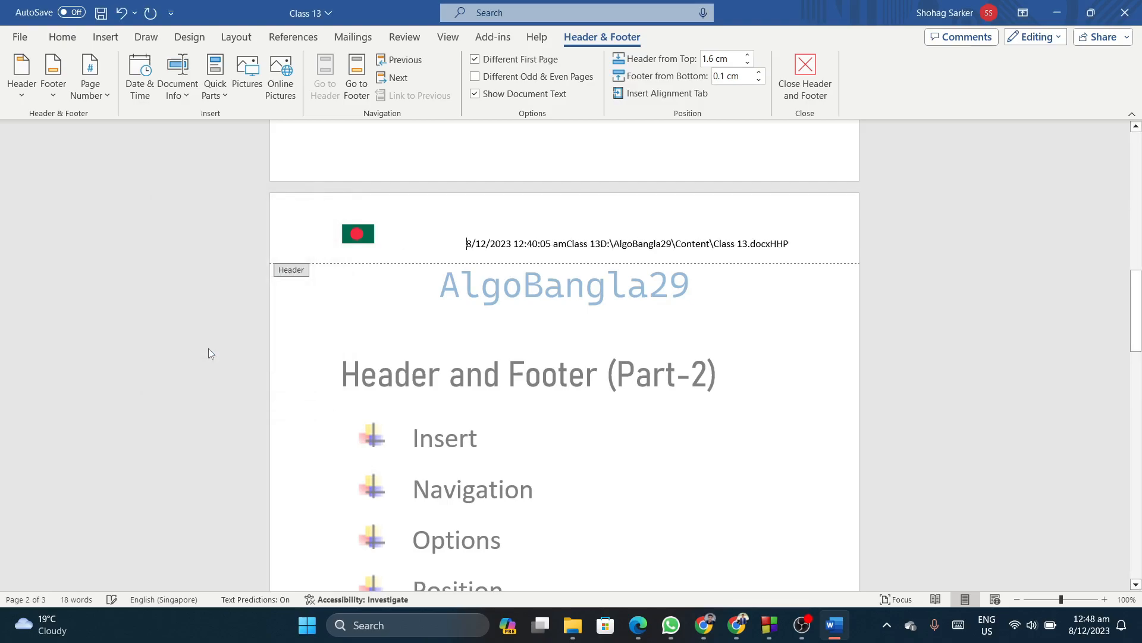
- Insert a left-aligned alignment tab relative to the margin, without a leader, before the header's date text
{"action": "left_click", "coordinate": [638, 98]}
{"action": "left_click", "coordinate": [184, 253]}
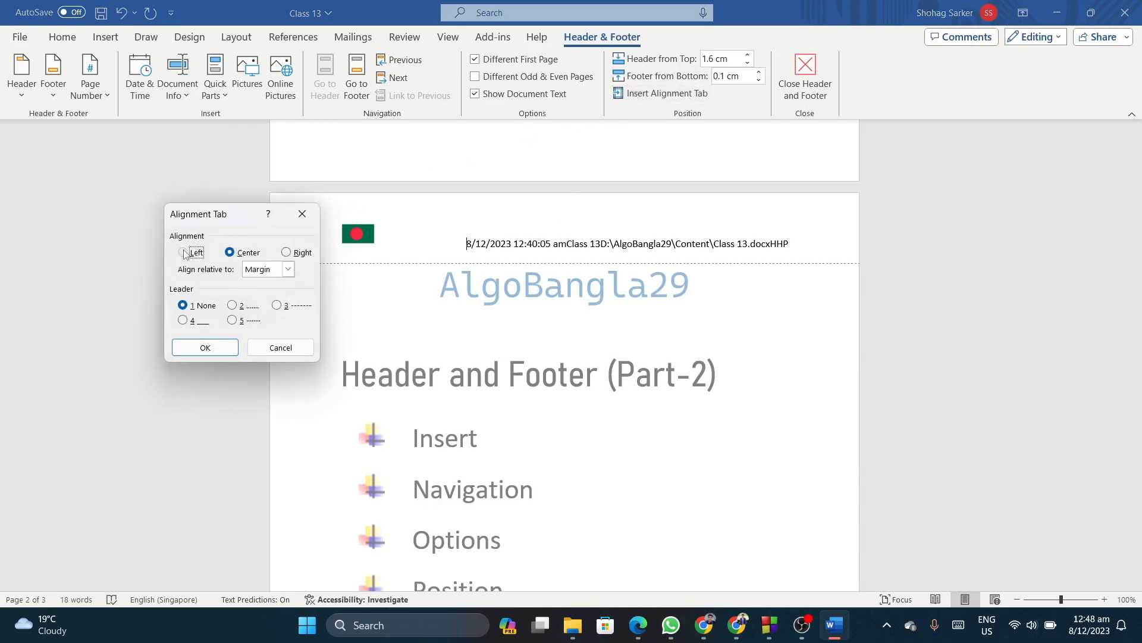
{"action": "left_click", "coordinate": [205, 348]}
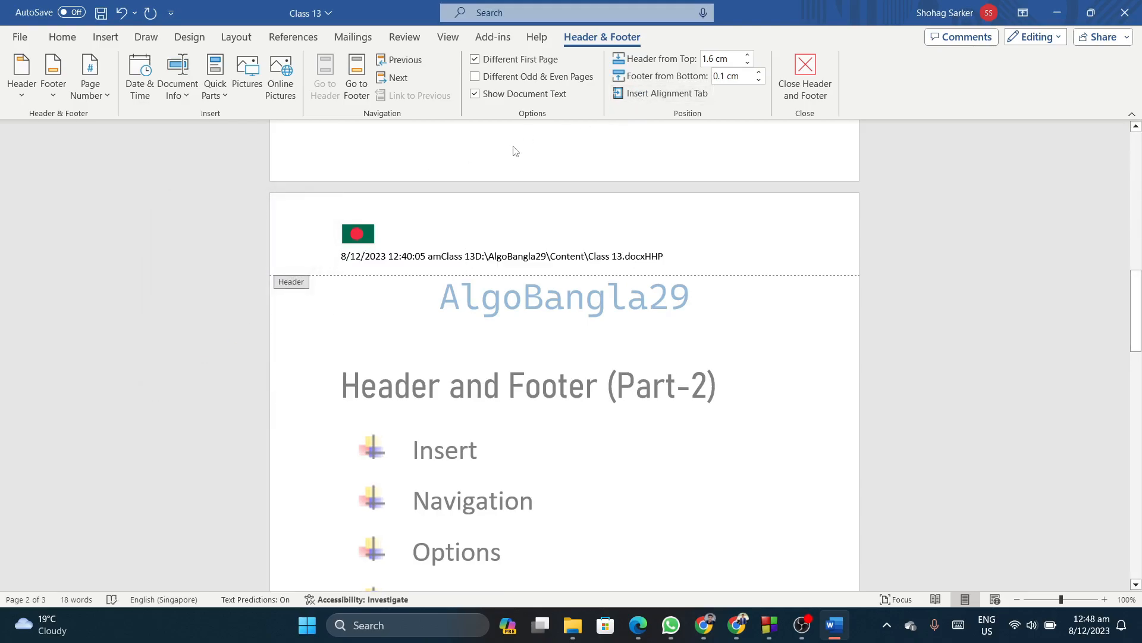
- Insert a centered alignment tab relative to the margin with dotted leader style 2 before the header's date
{"action": "left_click", "coordinate": [631, 94]}
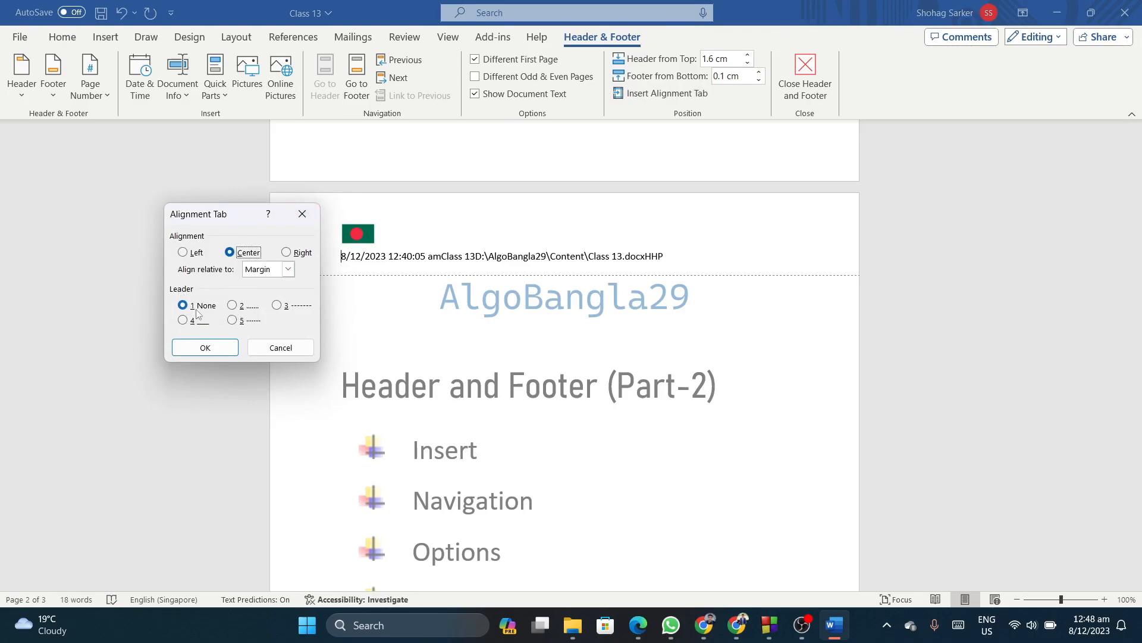
{"action": "left_click", "coordinate": [244, 306]}
{"action": "left_click", "coordinate": [218, 348]}
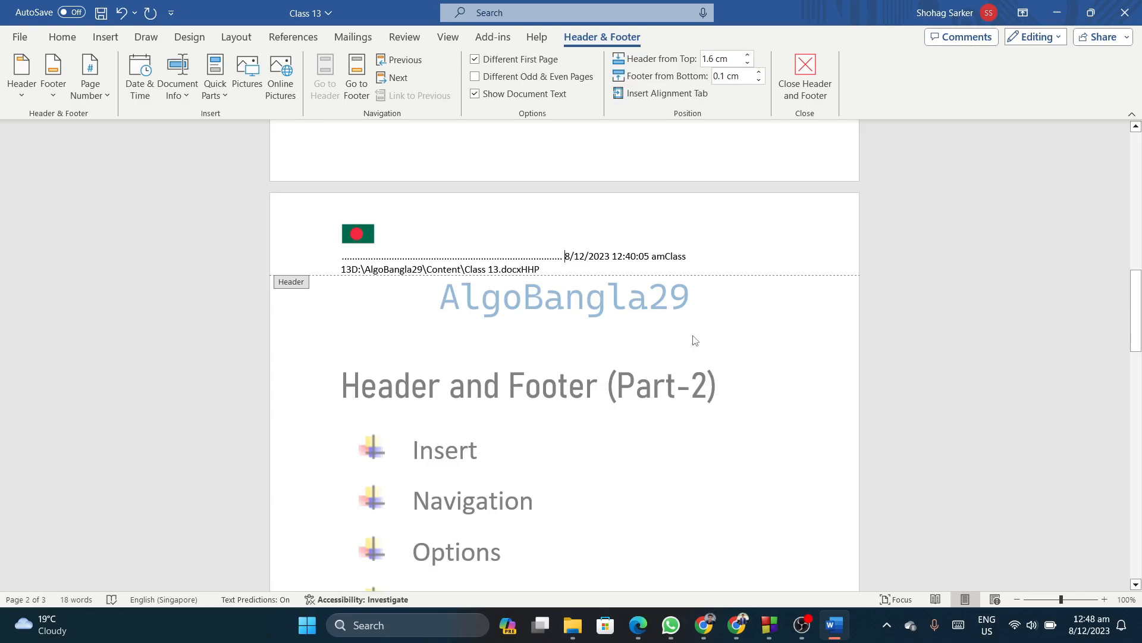
- Close header and footer editing and look through the document down to the Thank You page
{"action": "left_click", "coordinate": [805, 74]}
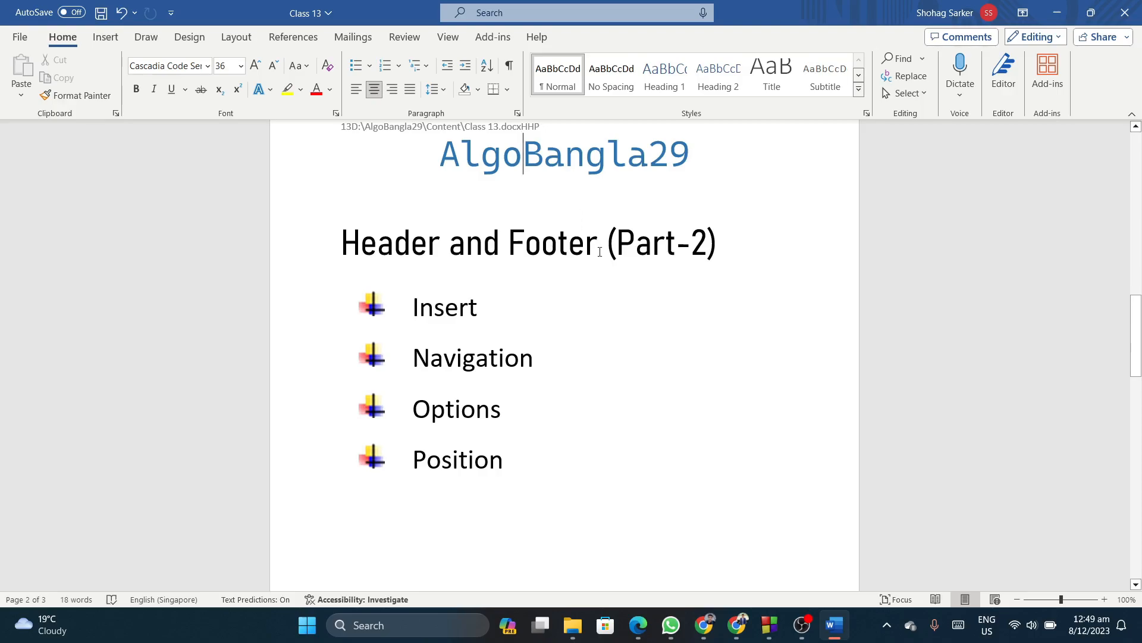
{"action": "scroll", "coordinate": [600, 252], "scroll_direction": "up", "scroll_amount": 2}
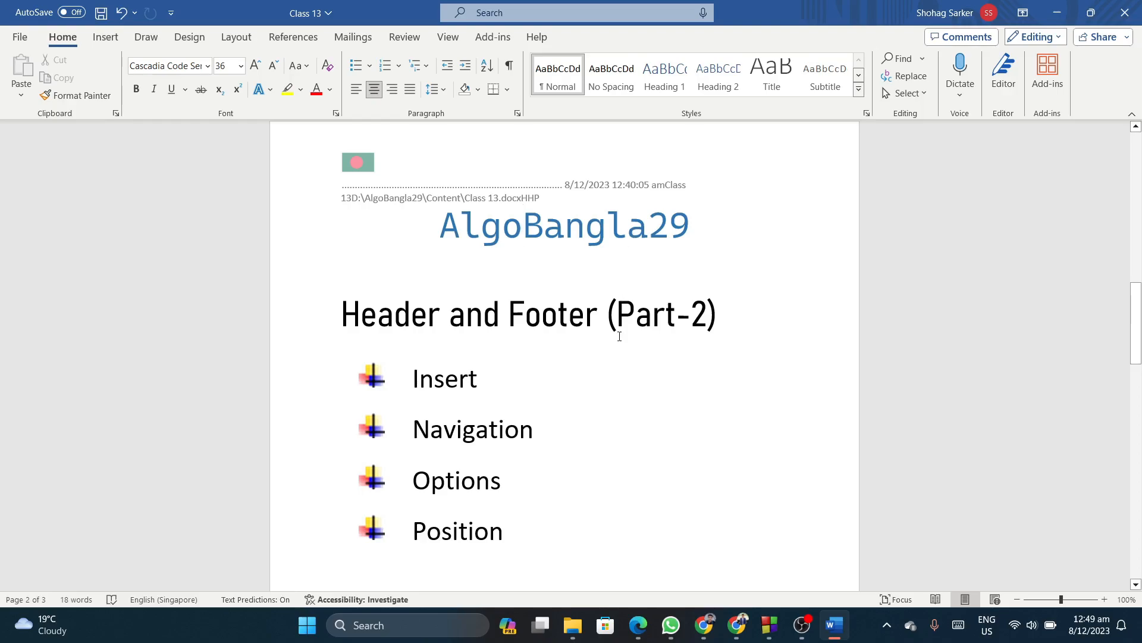
{"action": "scroll", "coordinate": [606, 339], "scroll_direction": "down", "scroll_amount": 15}
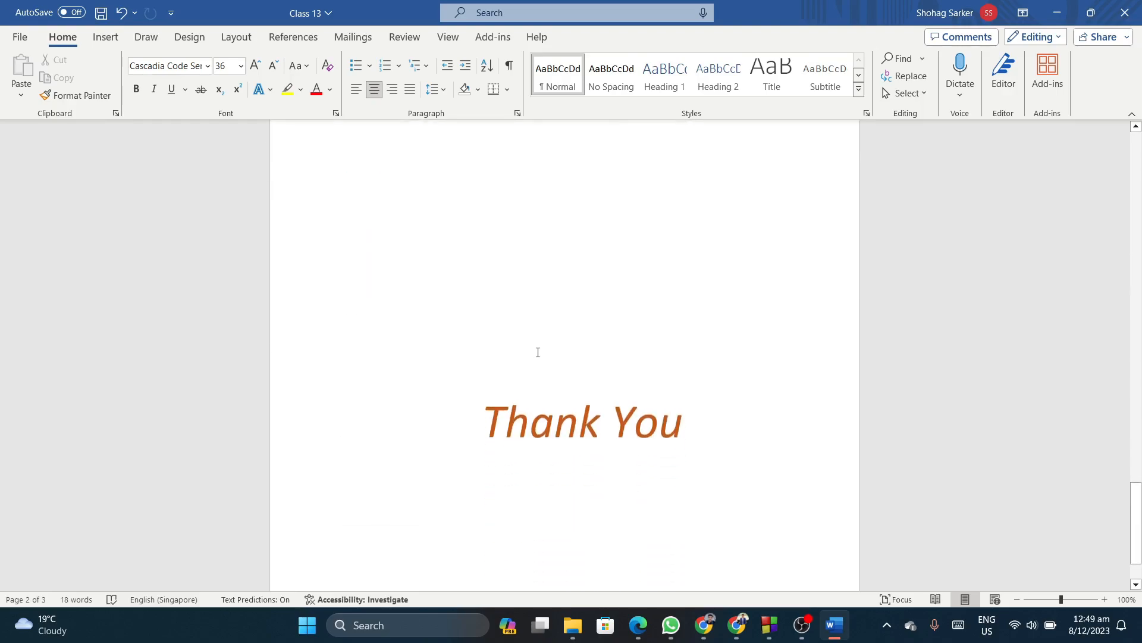